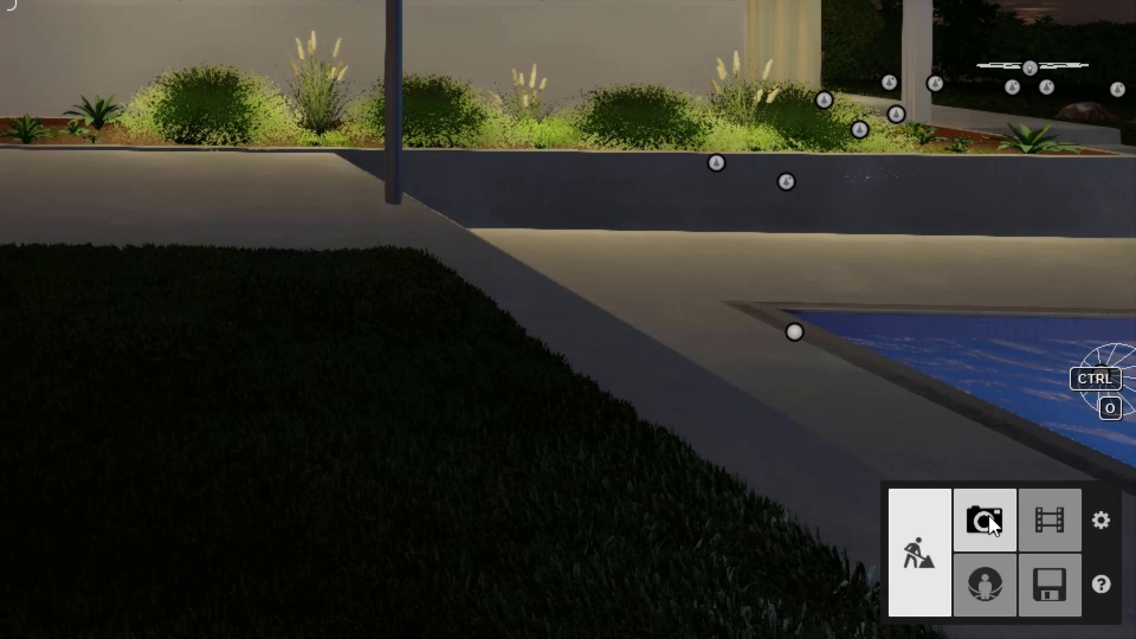
# - Enter Photo mode and frame the lit house from across the lawn
pyautogui.click(989, 516)
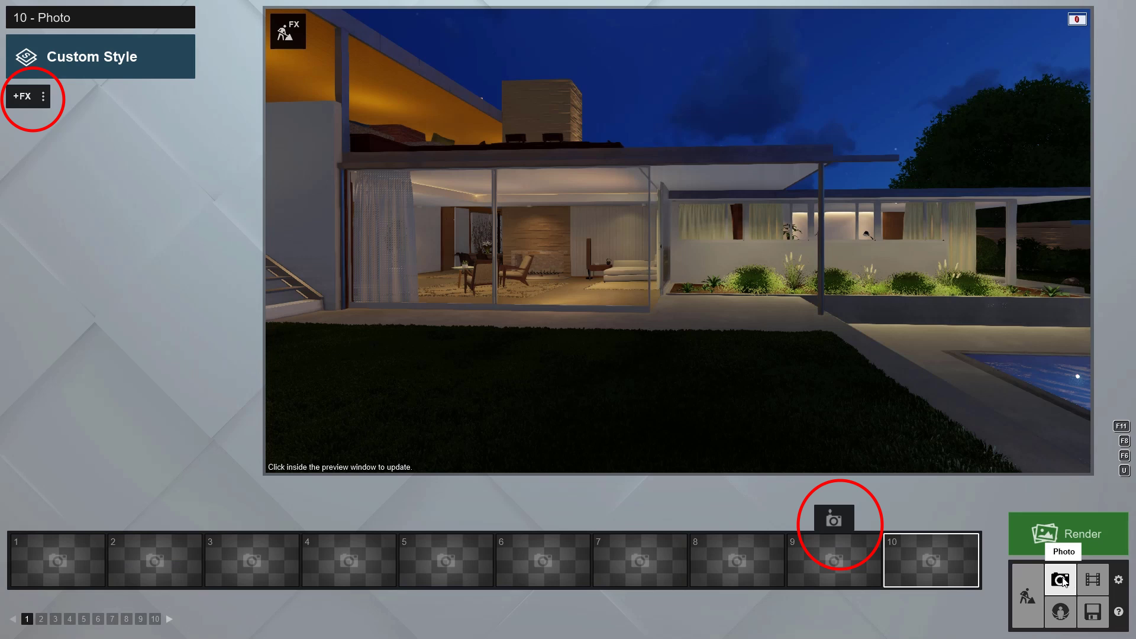
pyautogui.moveTo(696, 260); pyautogui.dragTo(710, 263, button='right')
pyautogui.press('w')
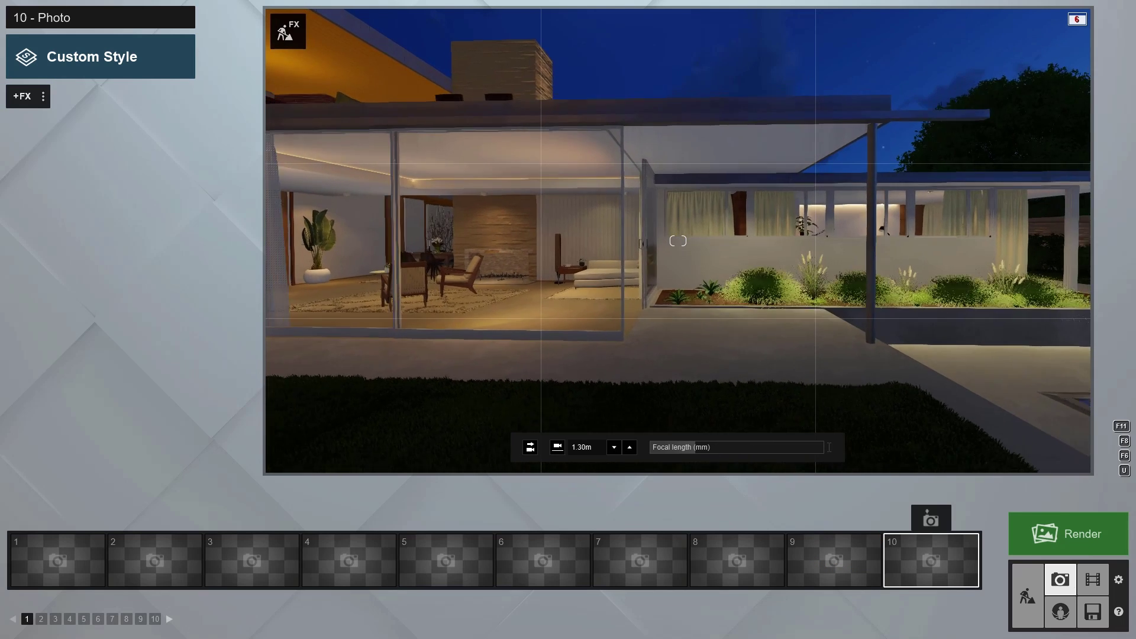
pyautogui.press('s')
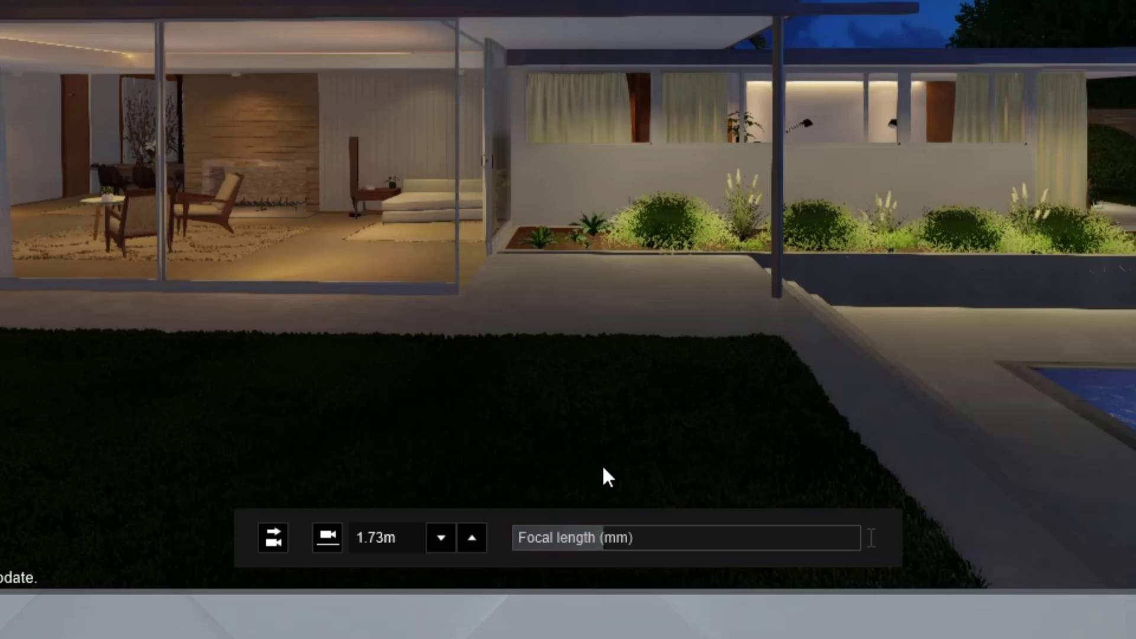
# - Set a 35 mm focal length, 1.60 m eye height and a level horizontal view
pyautogui.moveTo(696, 446)
pyautogui.moveTo(605, 537); pyautogui.dragTo(661, 544)
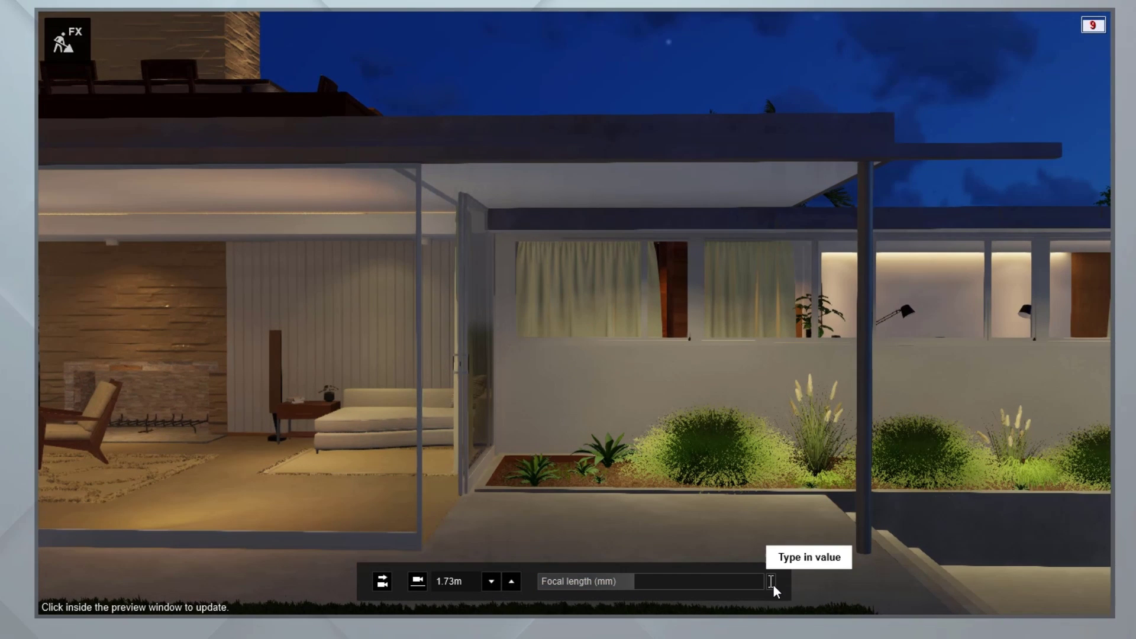
pyautogui.click(771, 582)
pyautogui.write('35')
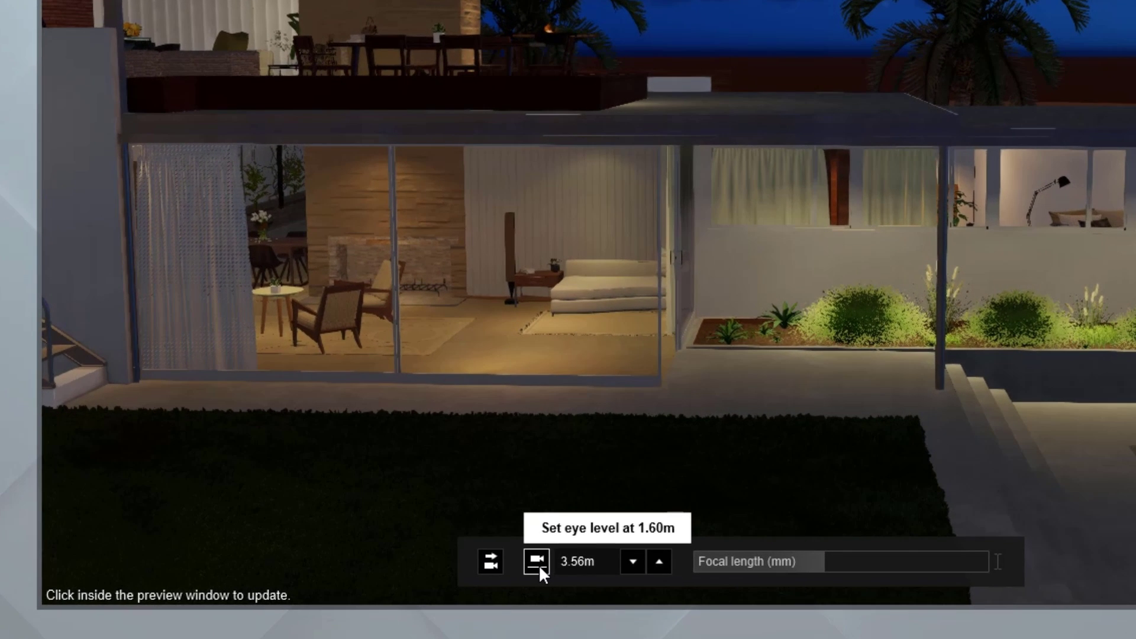
pyautogui.click(536, 562)
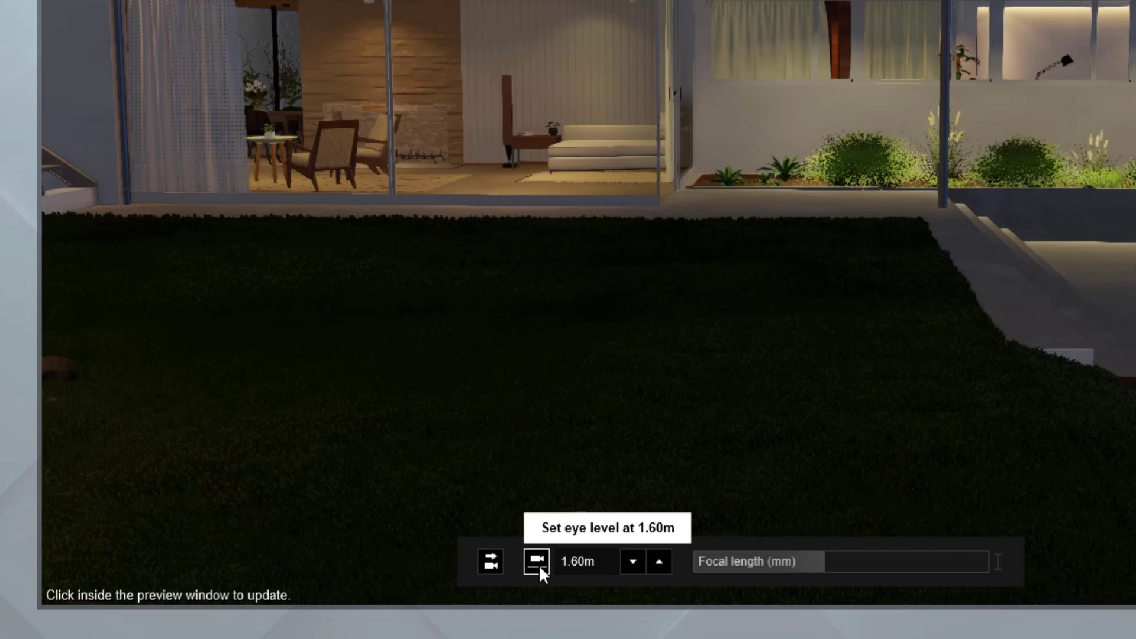
pyautogui.click(490, 572)
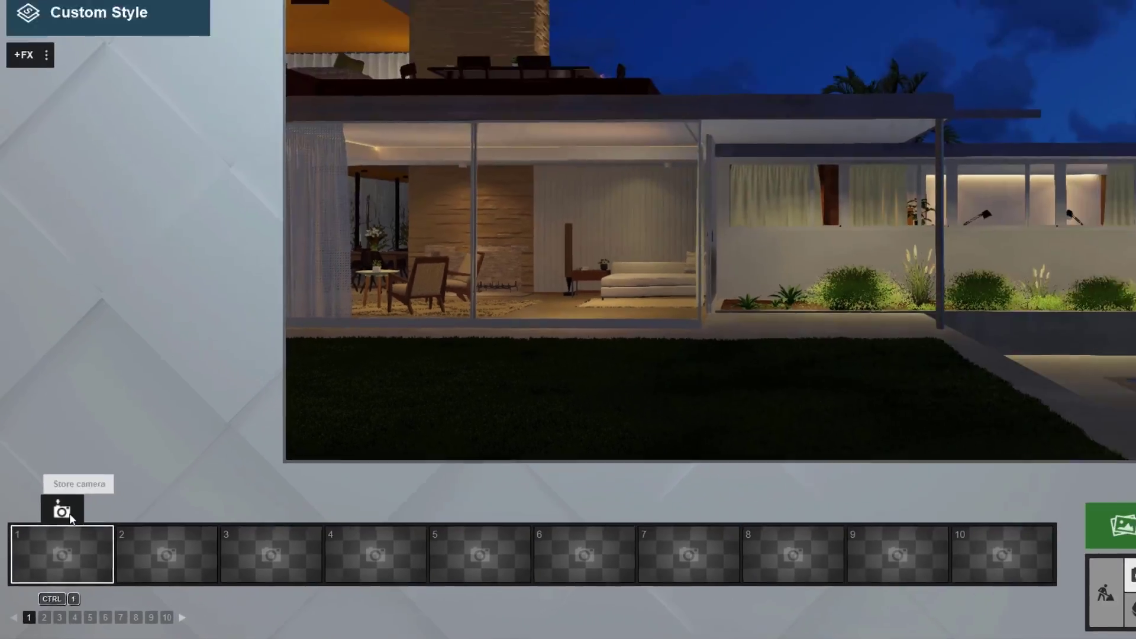
# - Store the house front in slot 1 and two pool views in slots 2 and 3, then recall slot 1
pyautogui.click(109, 441)
pyautogui.moveTo(583, 341); pyautogui.dragTo(290, 487, button='right')
pyautogui.click(141, 520)
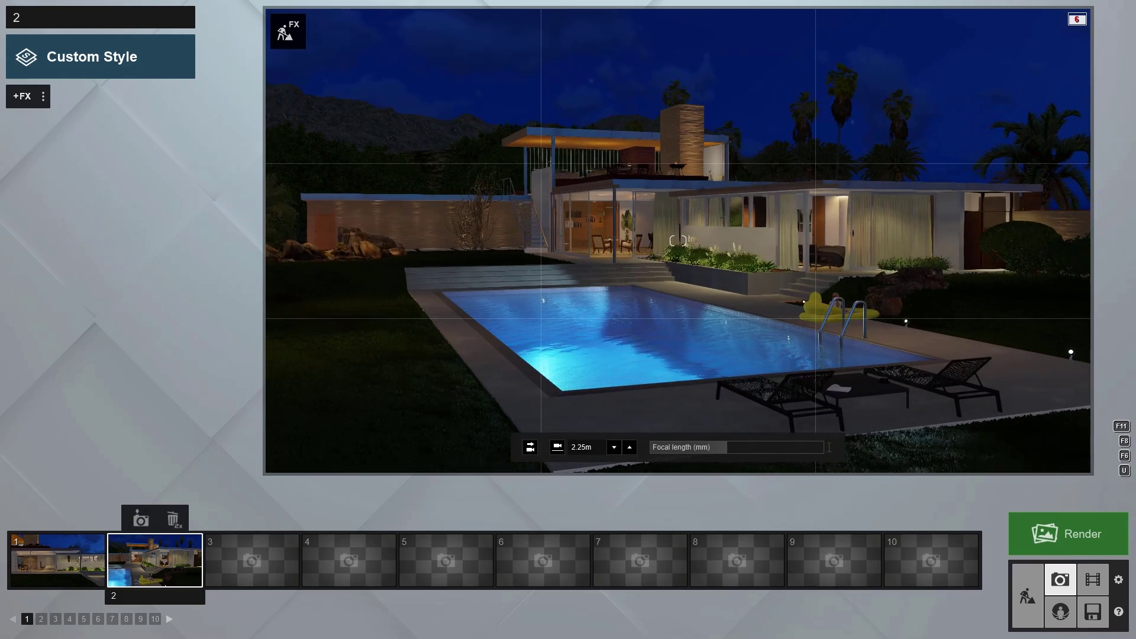
pyautogui.click(240, 521)
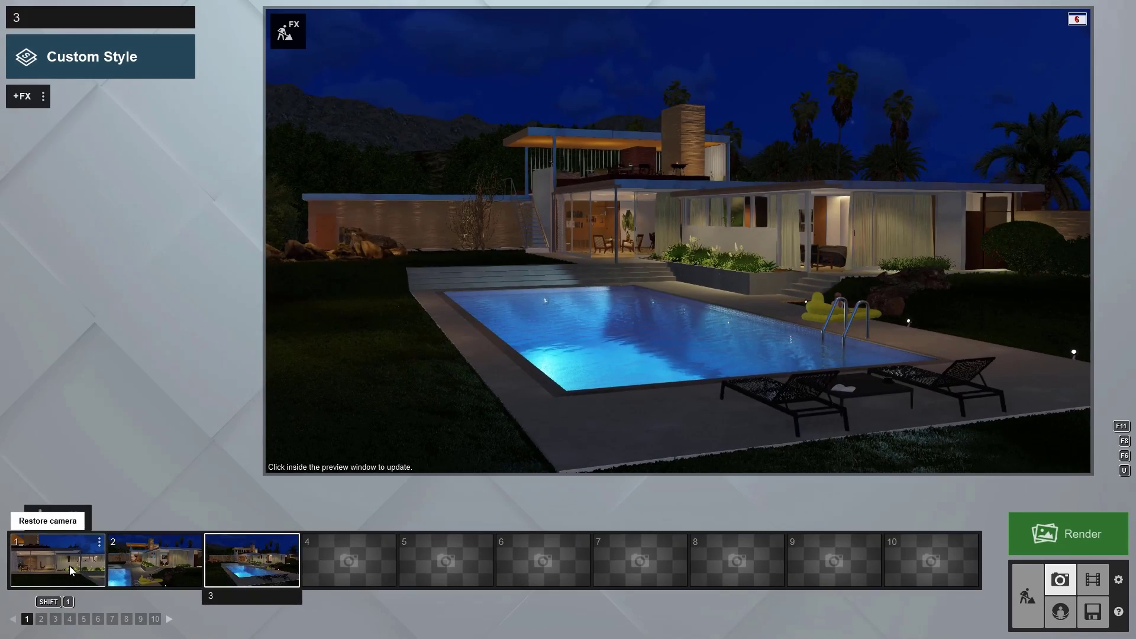
pyautogui.click(69, 565)
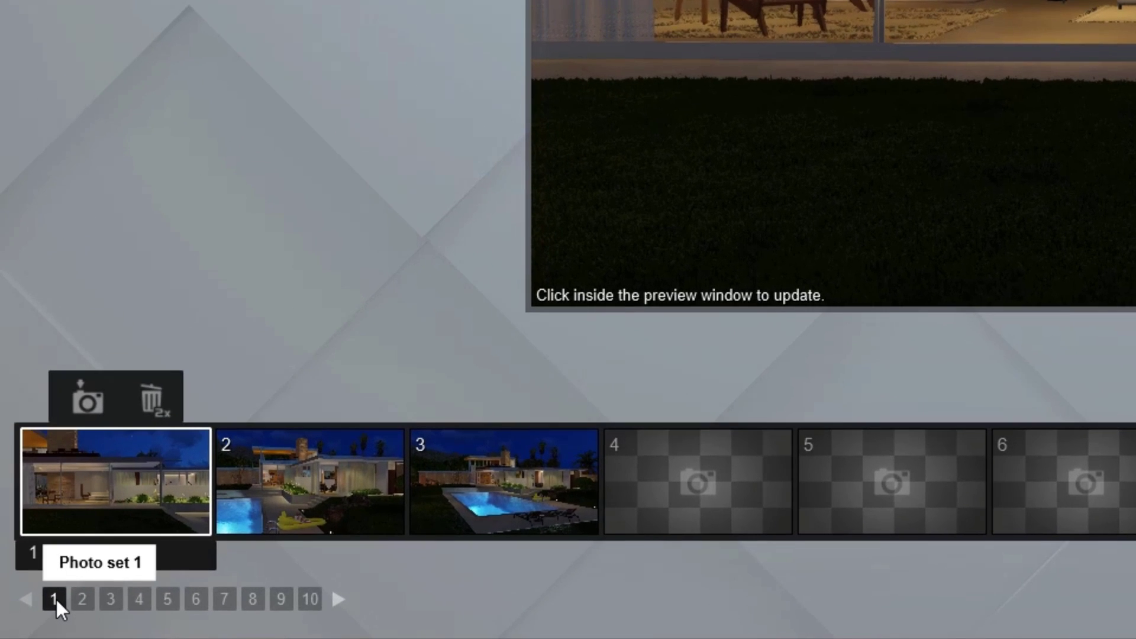
pyautogui.click(87, 603)
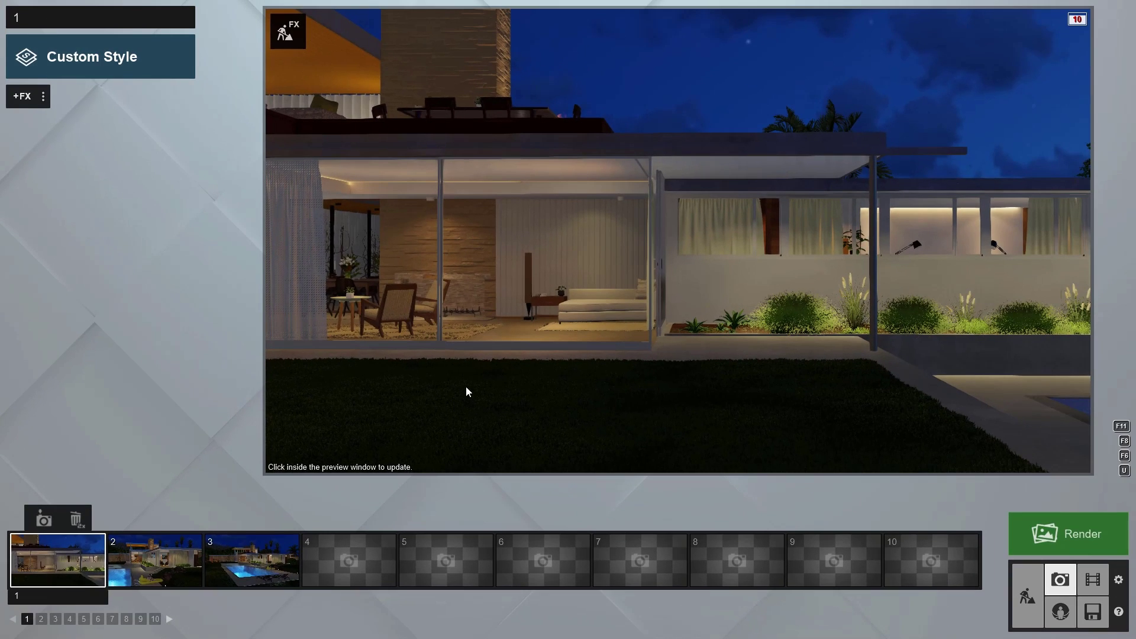
pyautogui.click(507, 339)
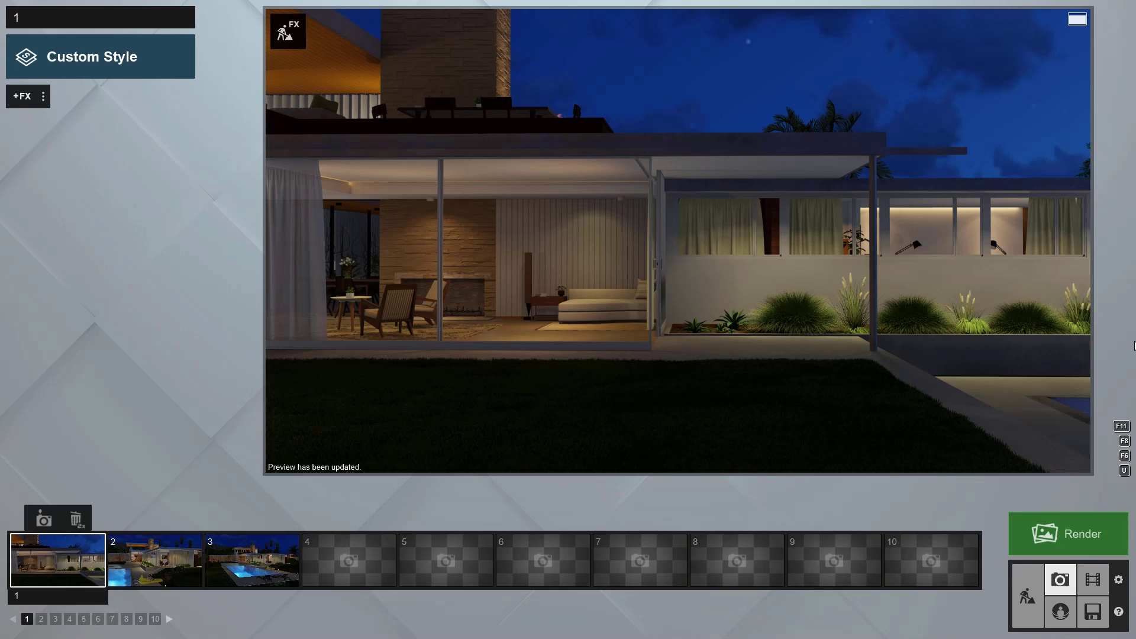
pyautogui.press('F11')
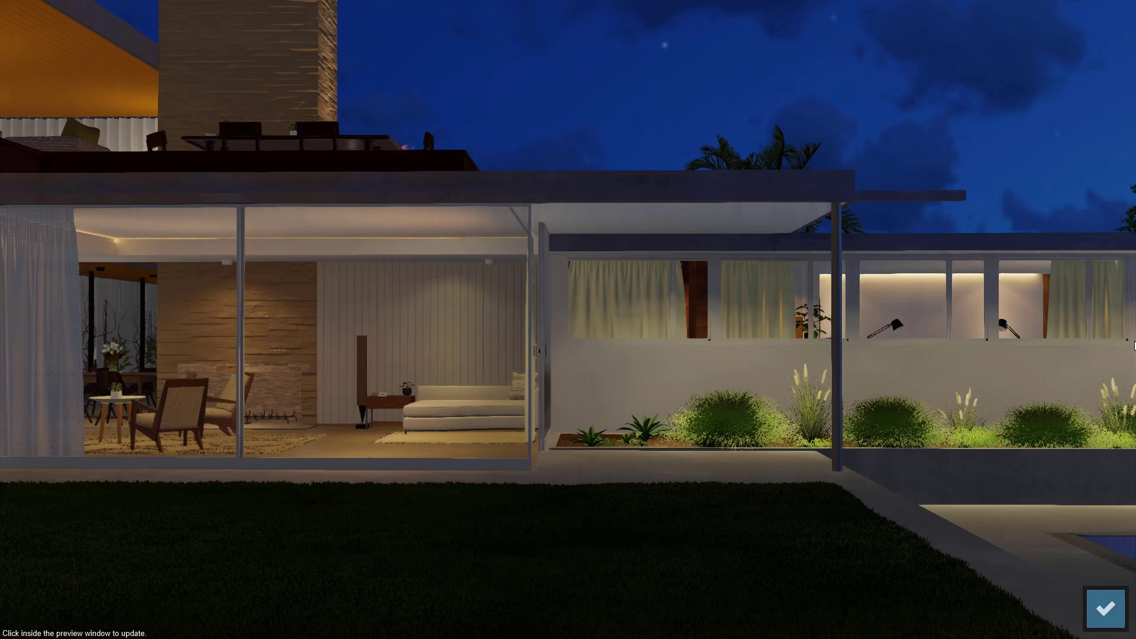
pyautogui.click(652, 387)
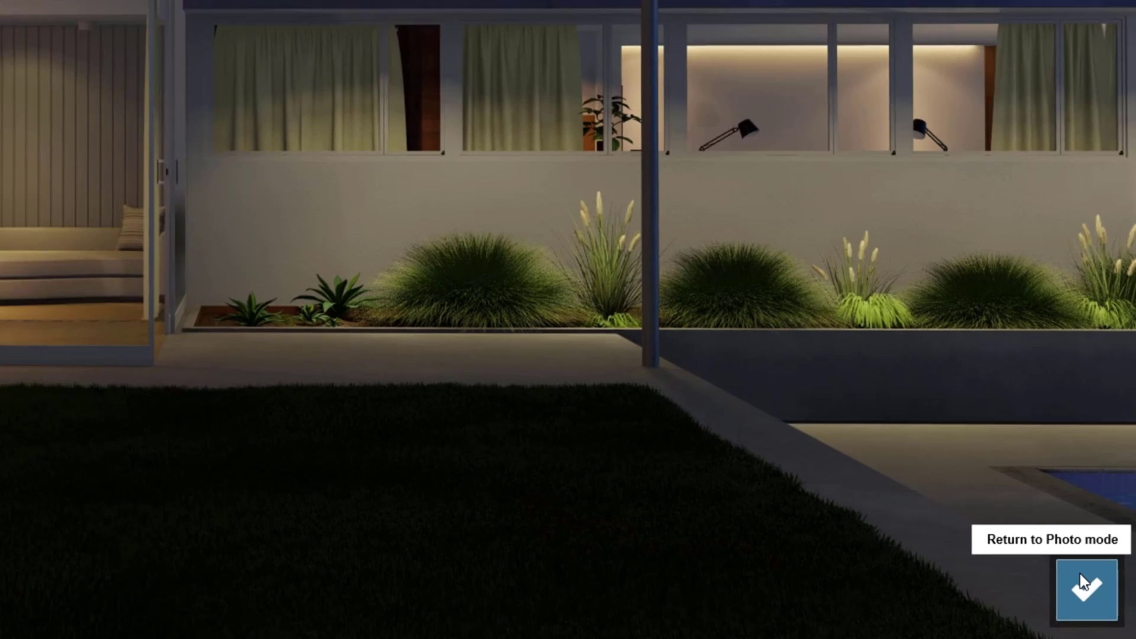
pyautogui.click(1081, 573)
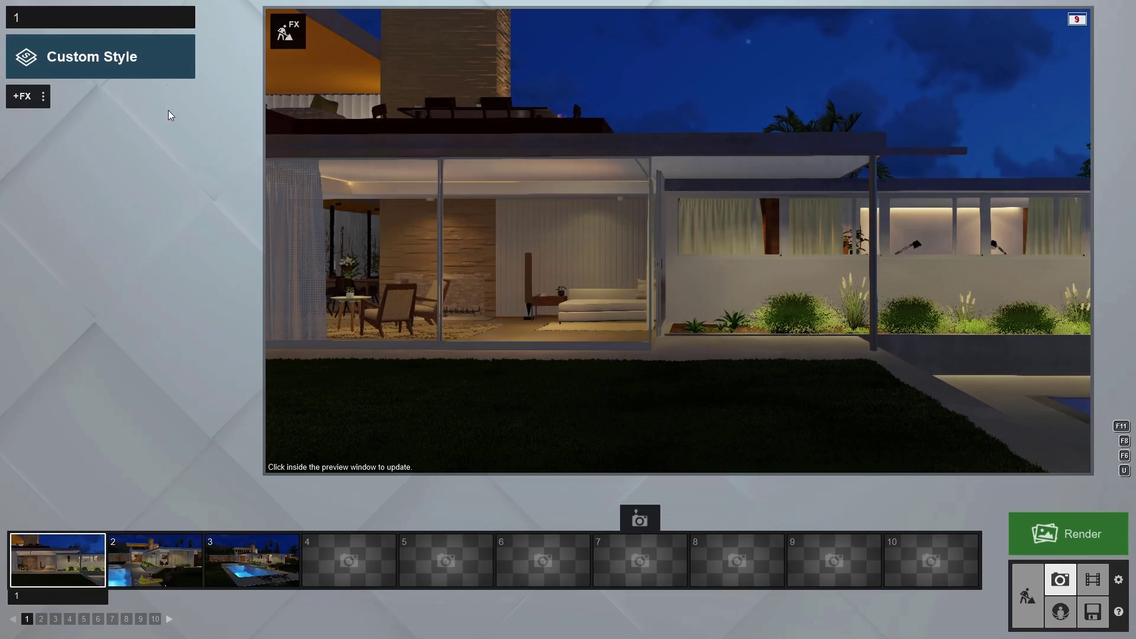
# - Try the Realistic photo style, then switch back to Custom Style
pyautogui.click(160, 63)
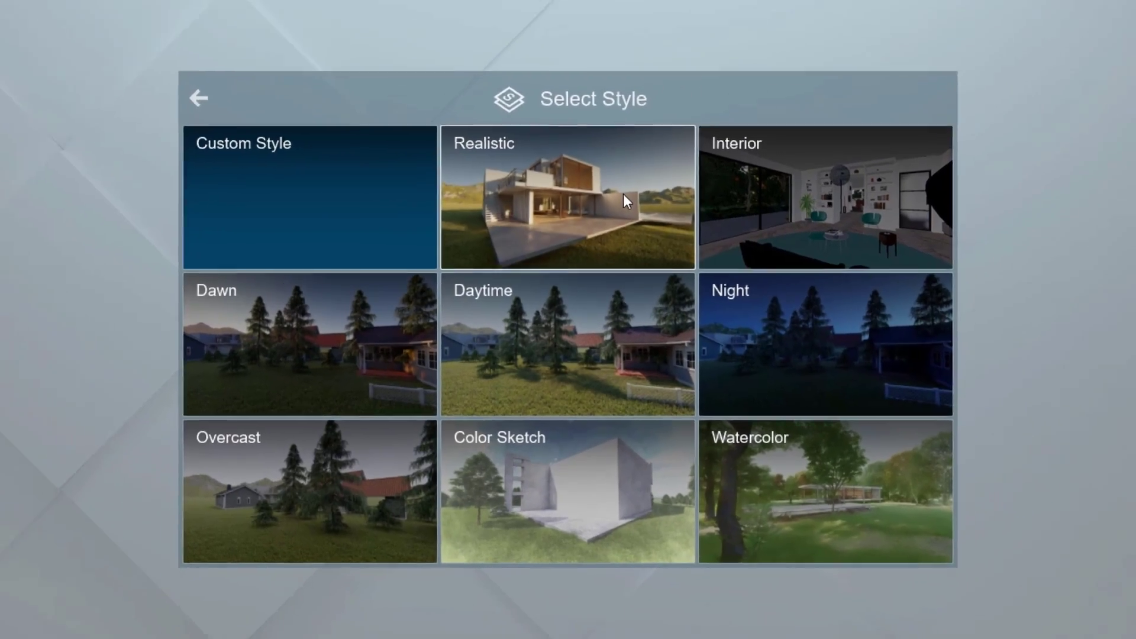
pyautogui.click(631, 177)
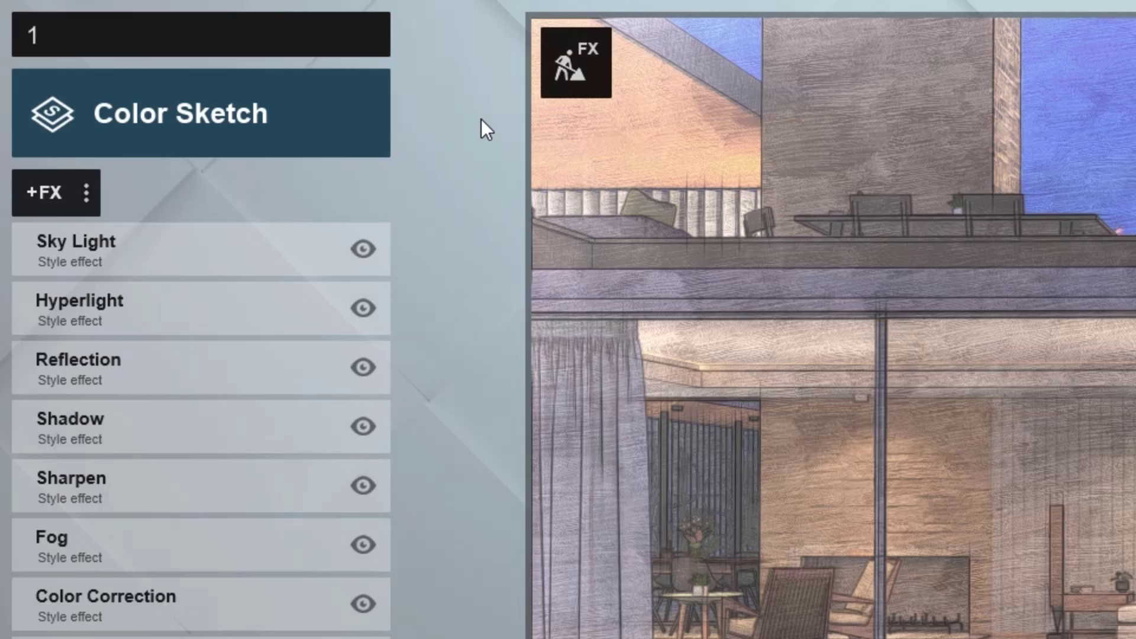
pyautogui.click(166, 70)
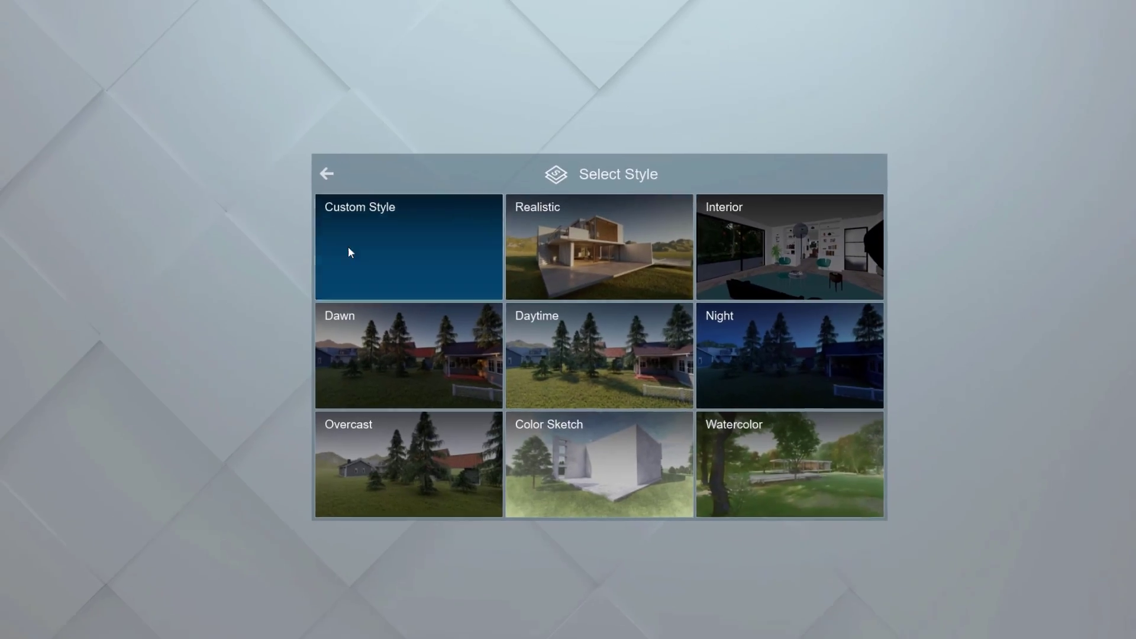
pyautogui.click(695, 420)
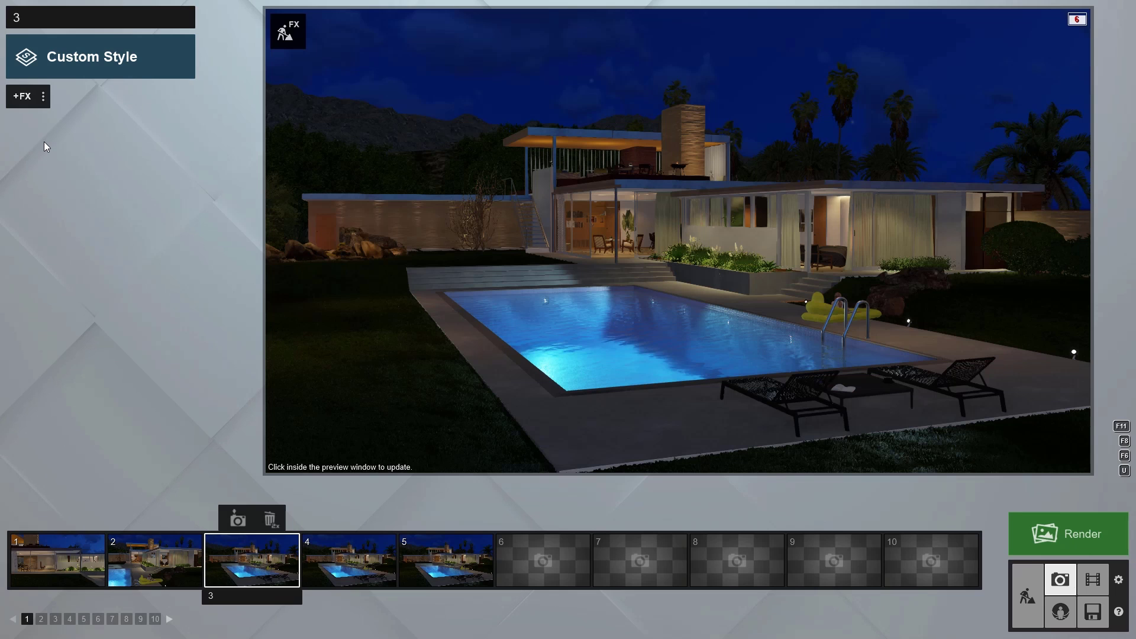
# - Browse the photo effect categories, from Architectural to Tools, and settle on Lighting effects
pyautogui.click(37, 104)
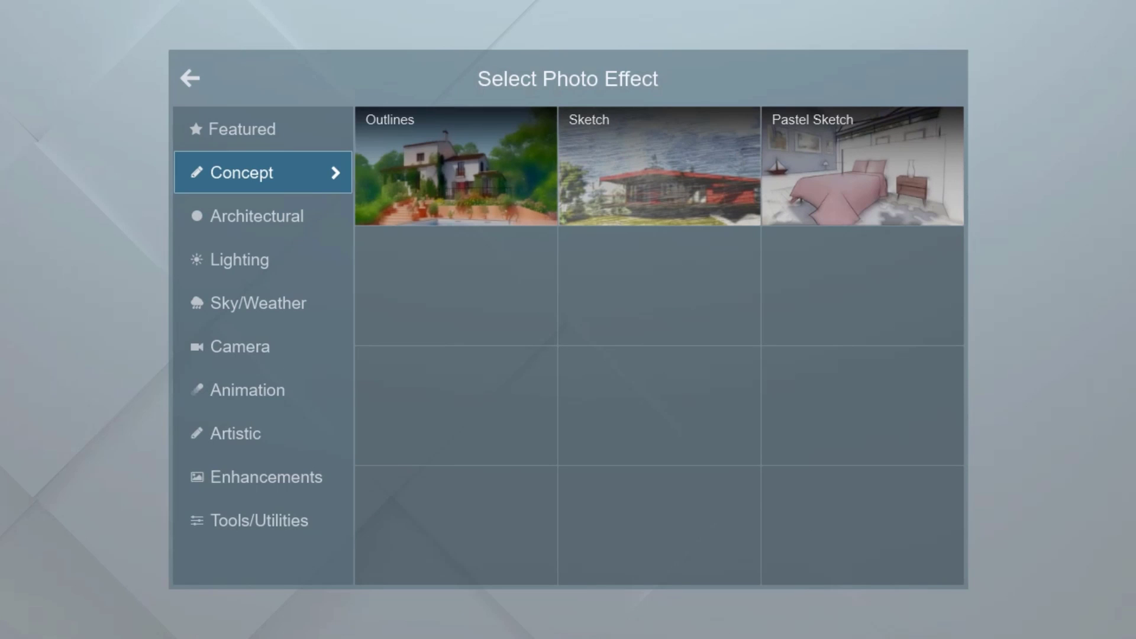
pyautogui.click(321, 214)
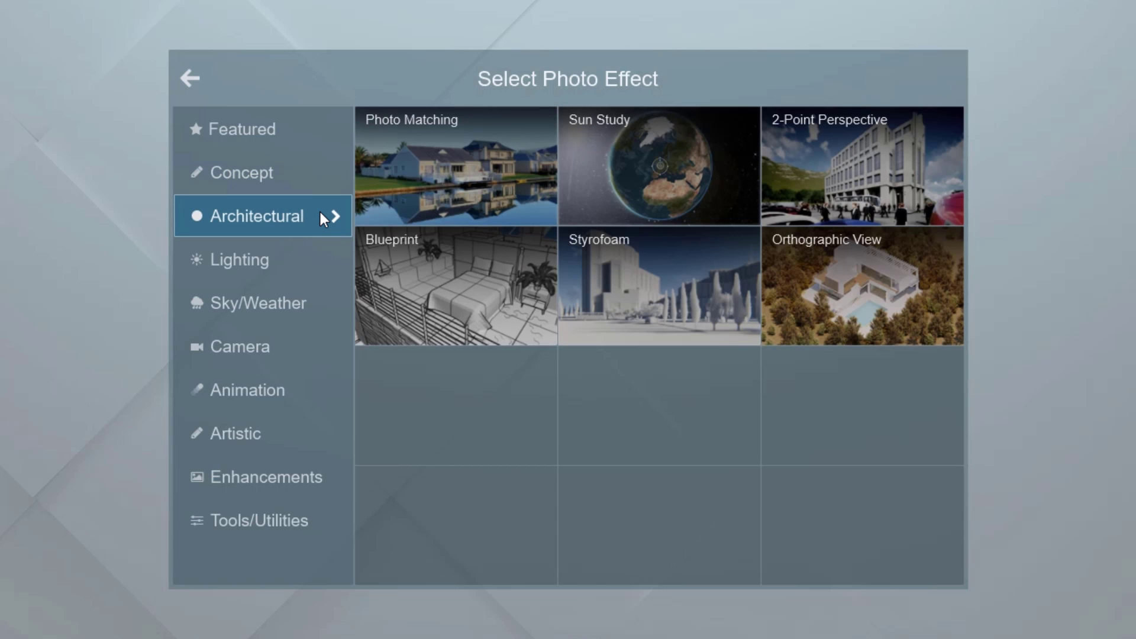
pyautogui.click(318, 253)
pyautogui.click(316, 303)
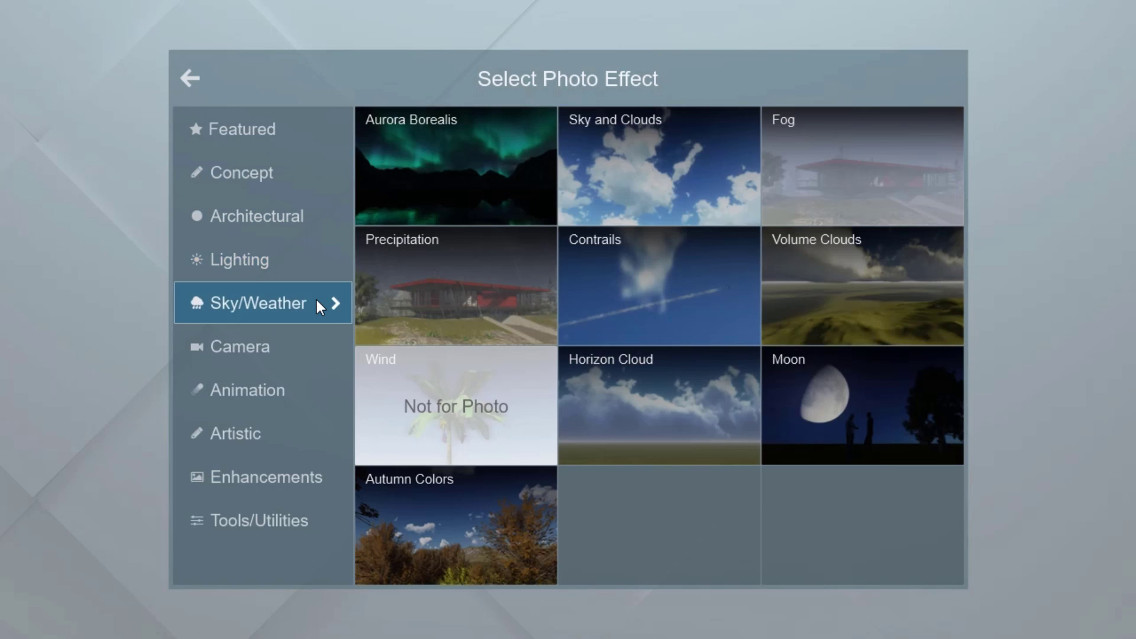
pyautogui.click(310, 344)
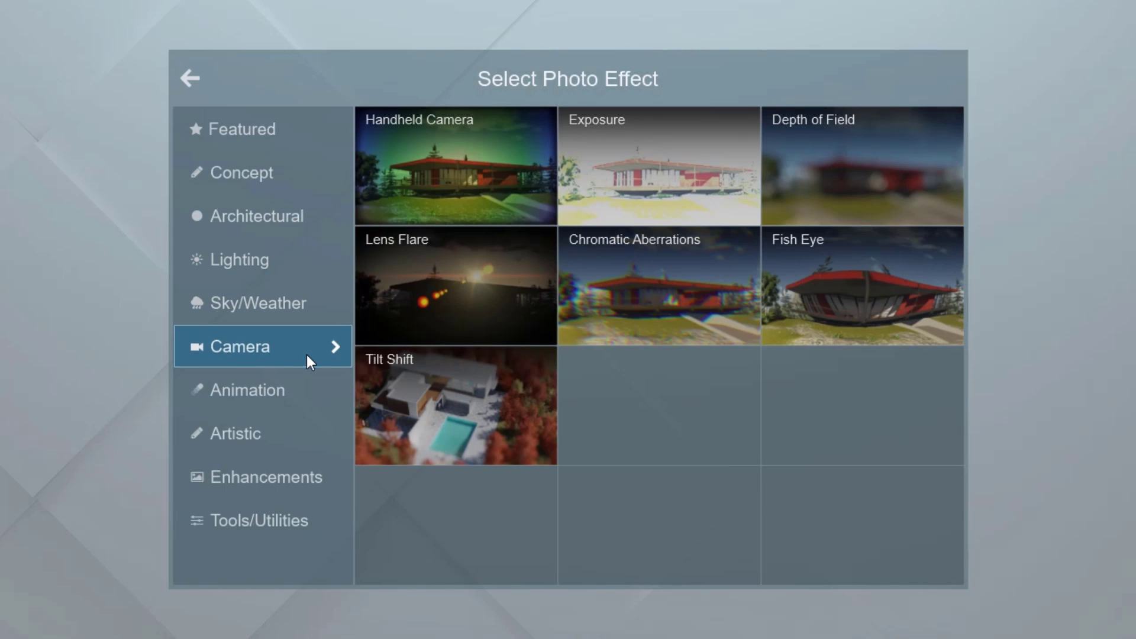
pyautogui.click(312, 389)
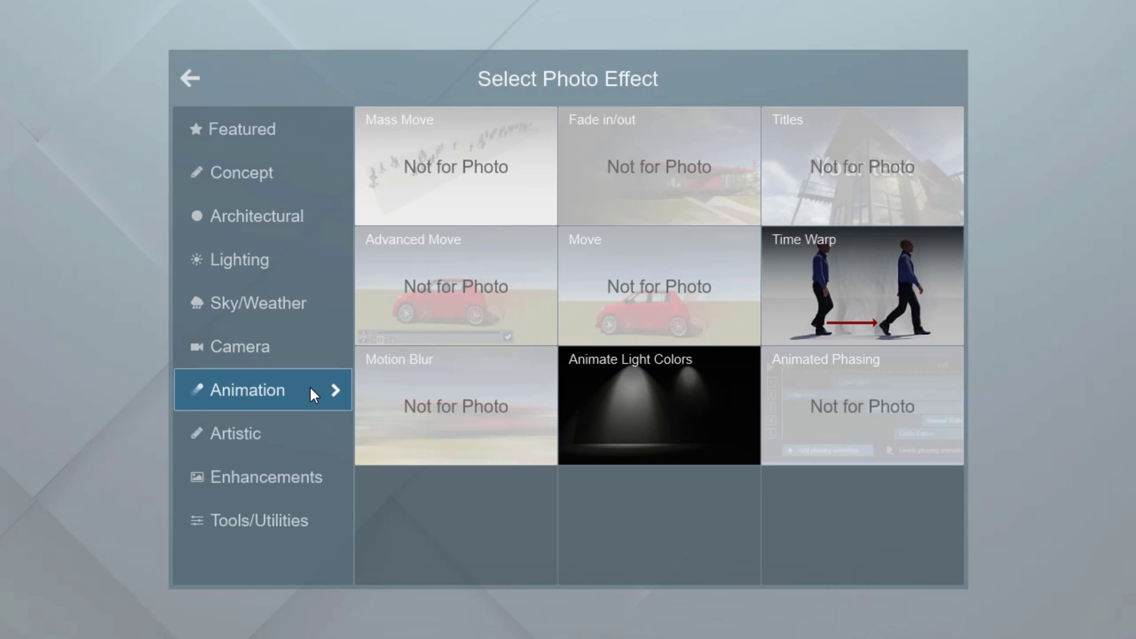
pyautogui.click(314, 432)
pyautogui.click(324, 478)
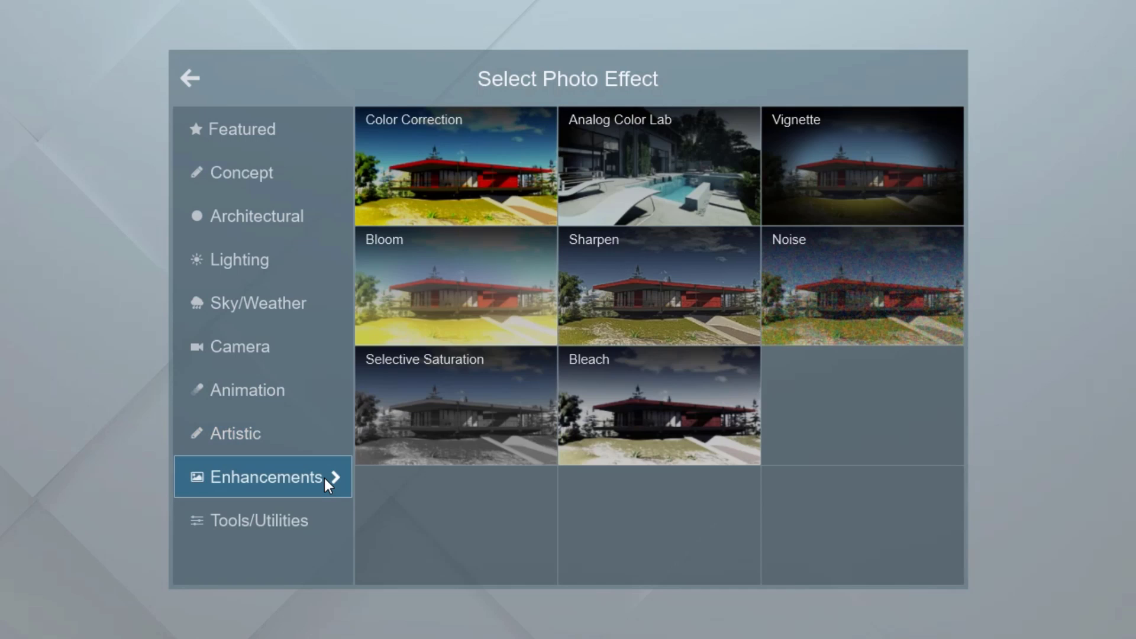
pyautogui.click(321, 539)
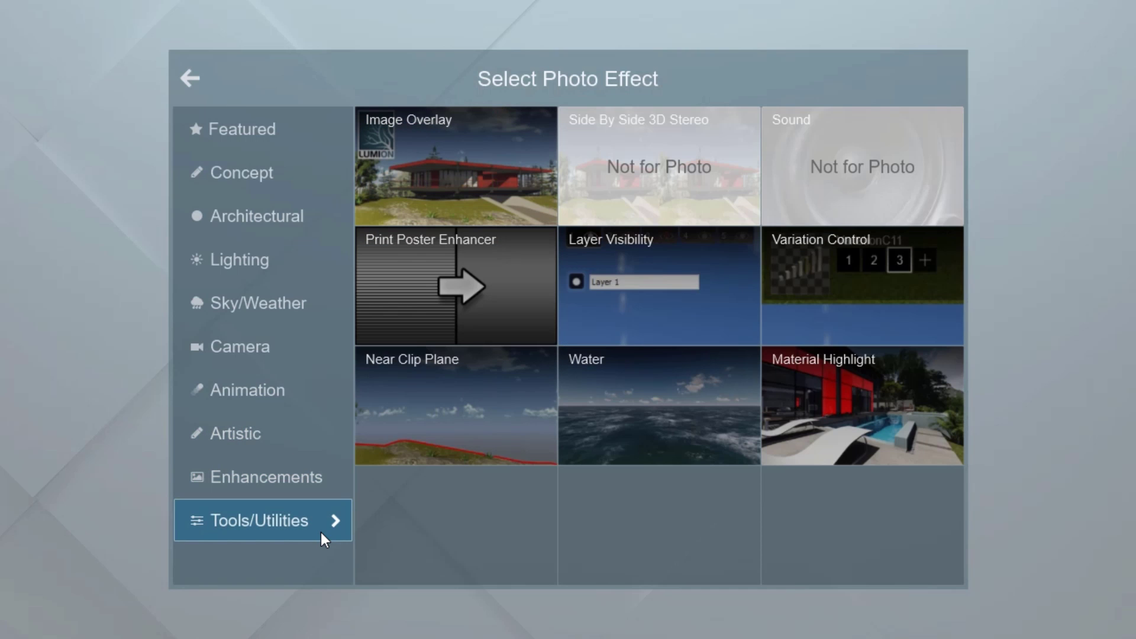
pyautogui.click(290, 261)
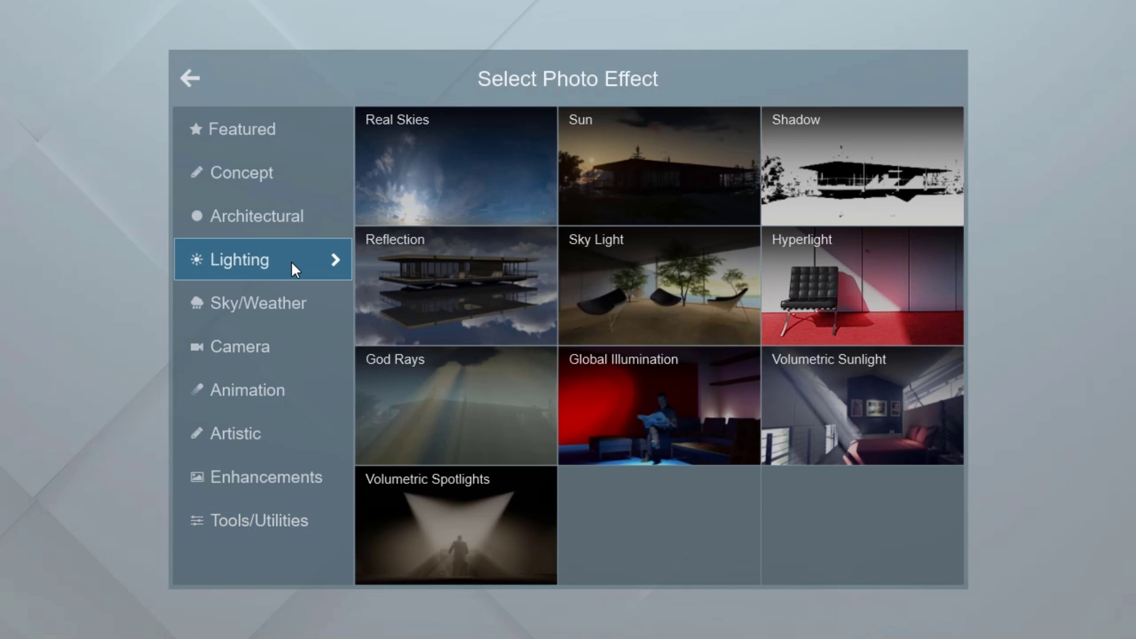
# - Add Real Skies to photo 3 and choose the stormy Overcast 6 sky
pyautogui.click(388, 175)
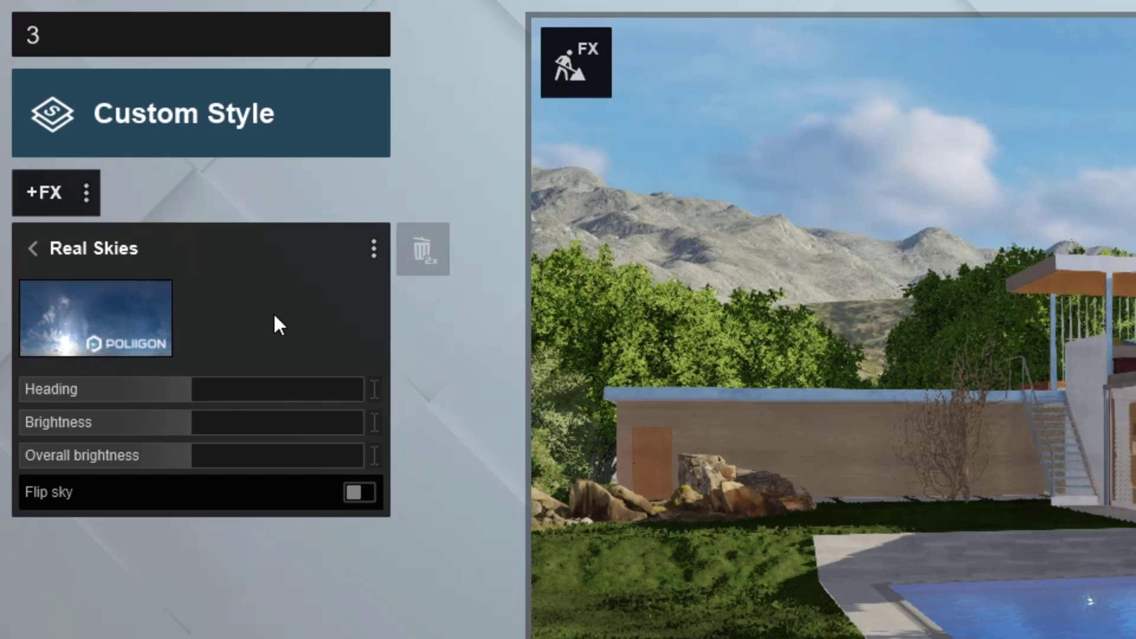
pyautogui.click(127, 305)
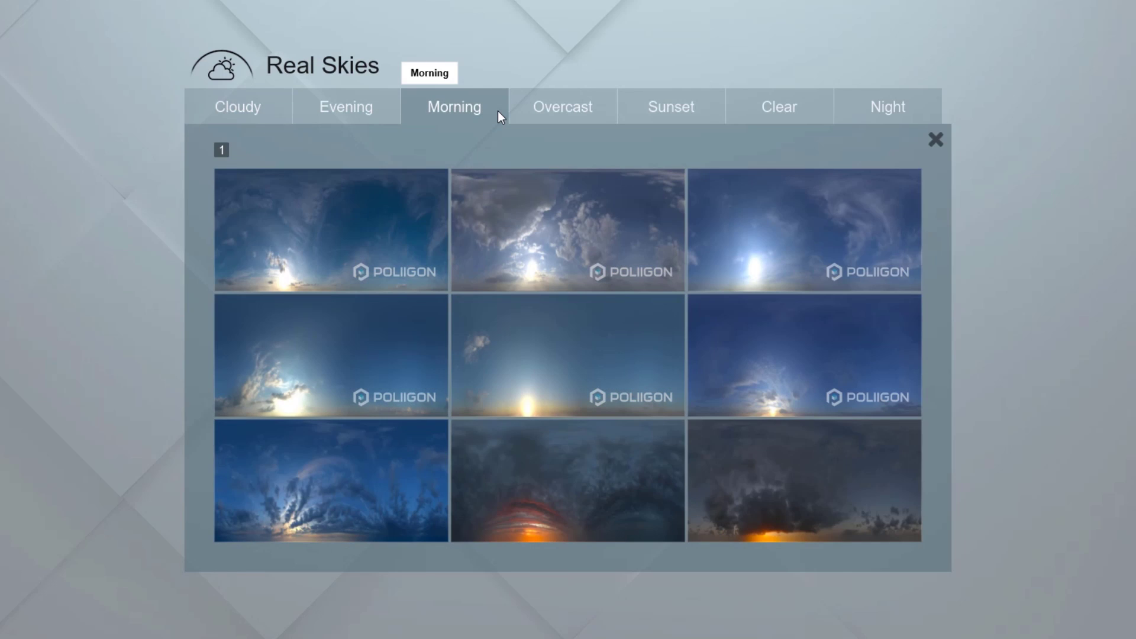
pyautogui.click(604, 107)
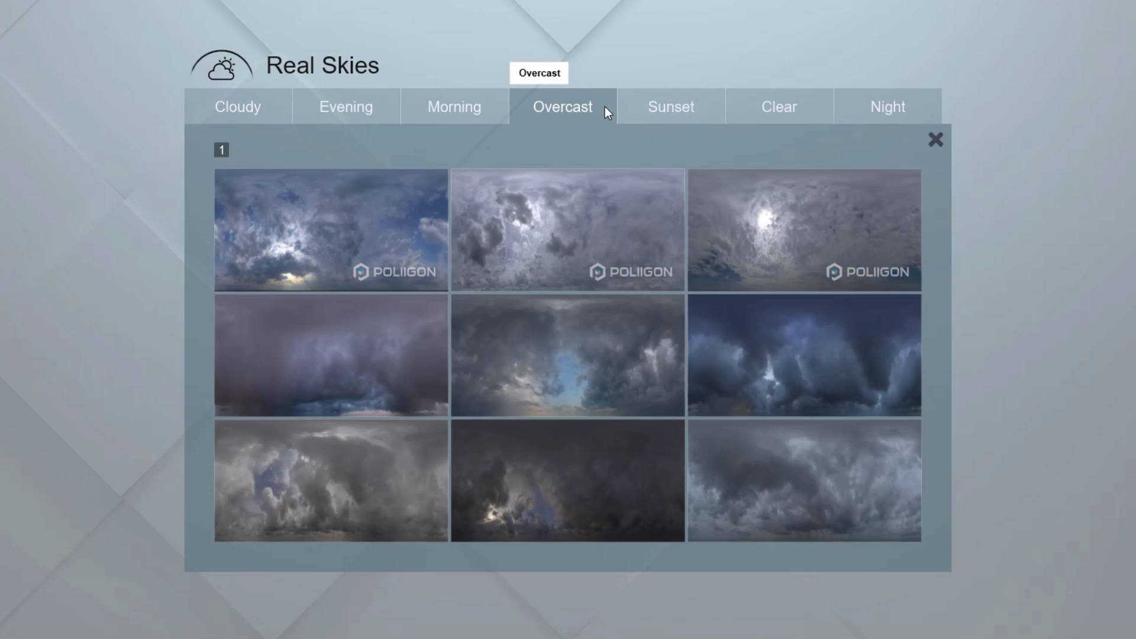
pyautogui.click(707, 110)
pyautogui.click(813, 105)
pyautogui.click(919, 109)
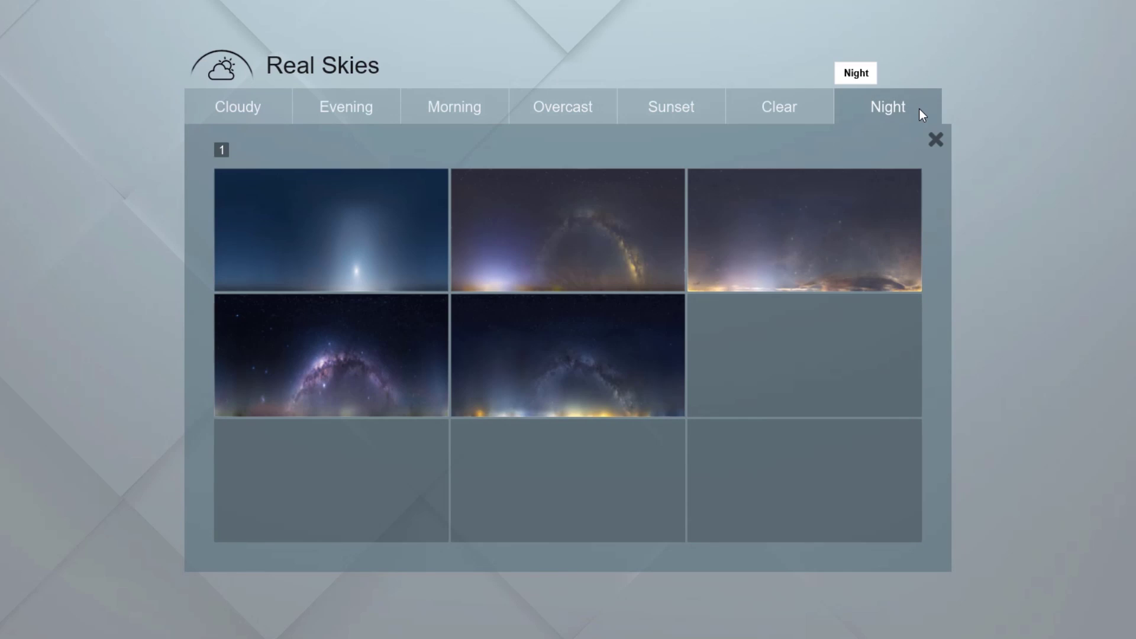
pyautogui.click(602, 106)
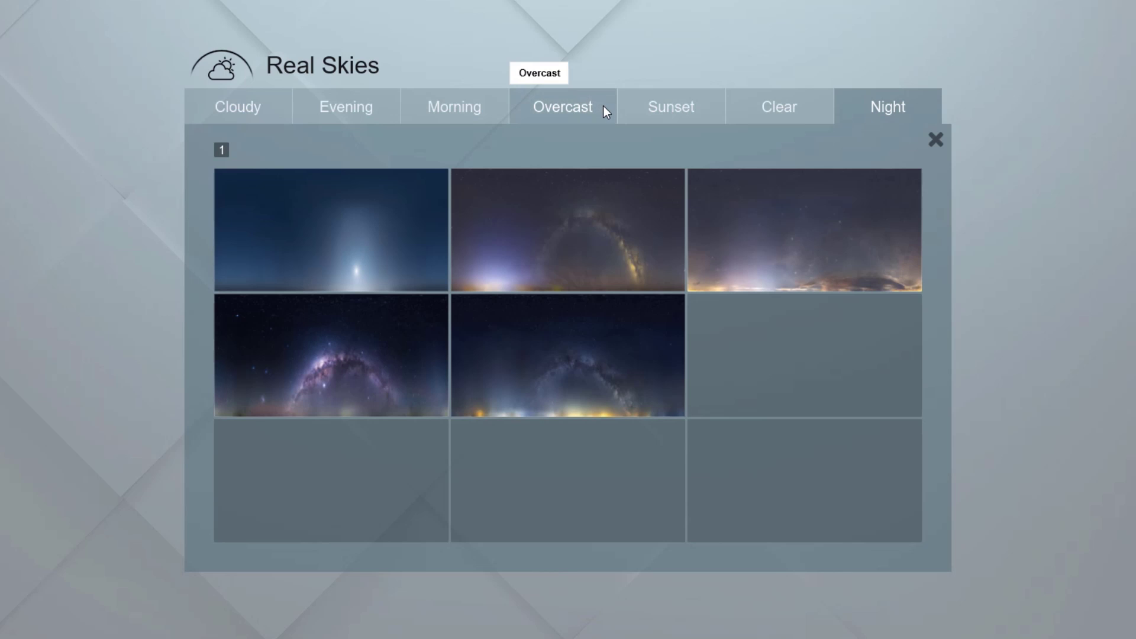
pyautogui.click(875, 363)
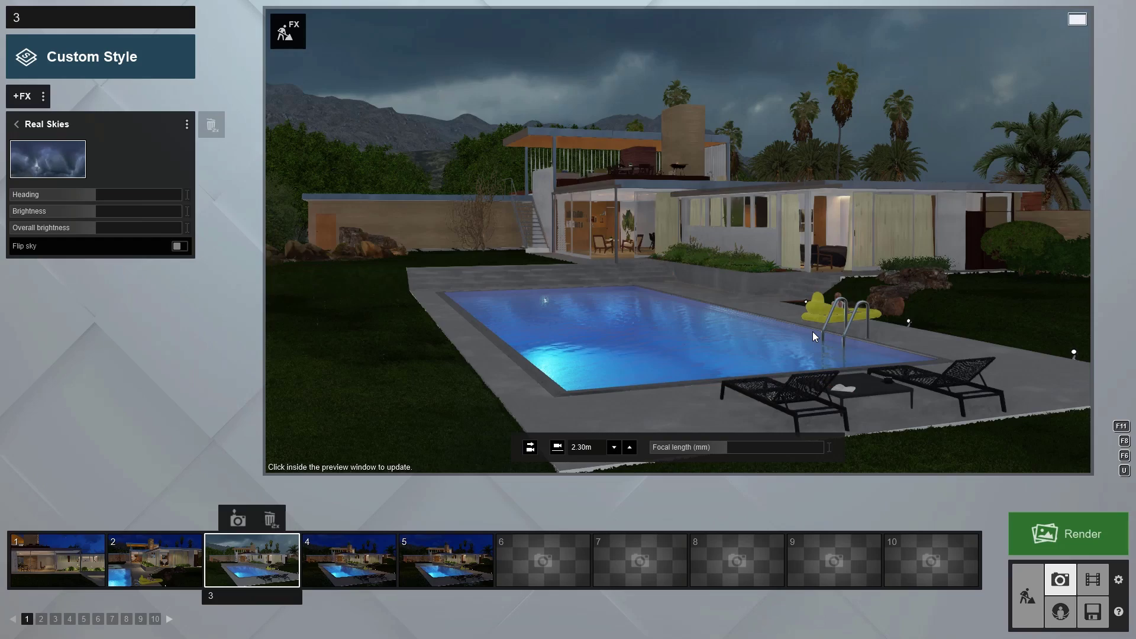
pyautogui.click(349, 561)
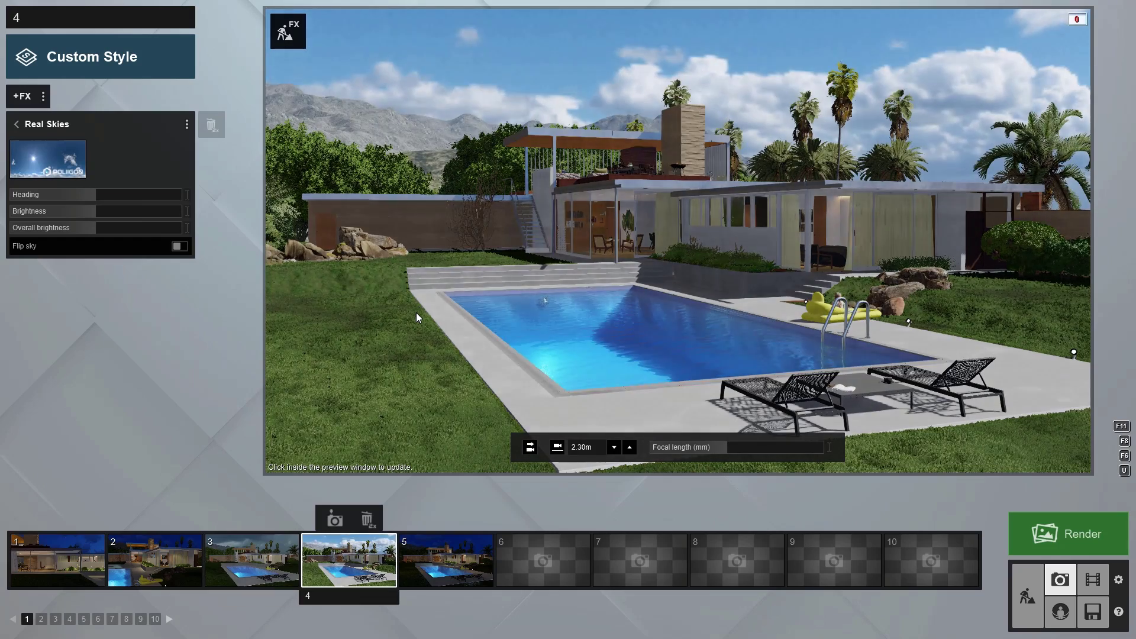
pyautogui.click(446, 565)
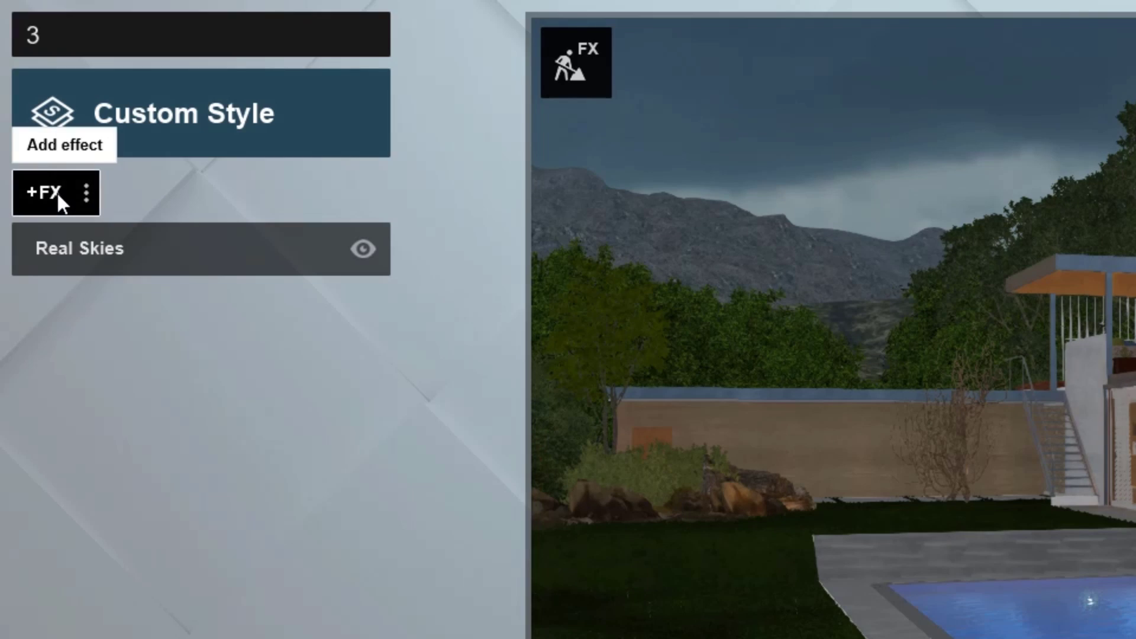
# - Add a Precipitation rain effect to photo 3 and move the camera closer to the pool
pyautogui.click(56, 191)
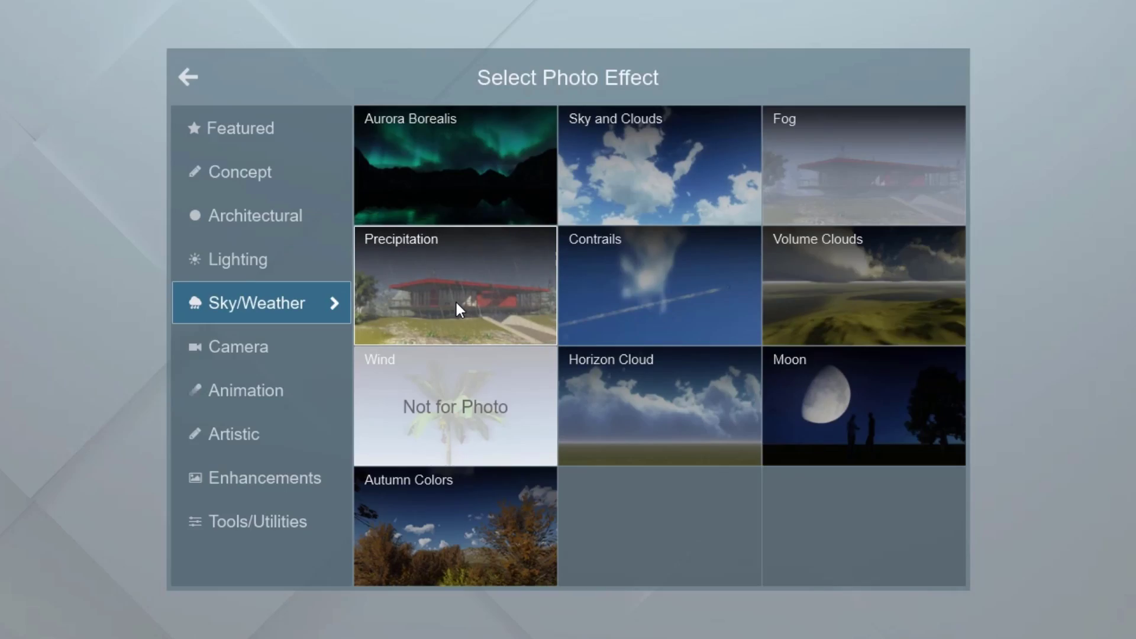
pyautogui.click(456, 303)
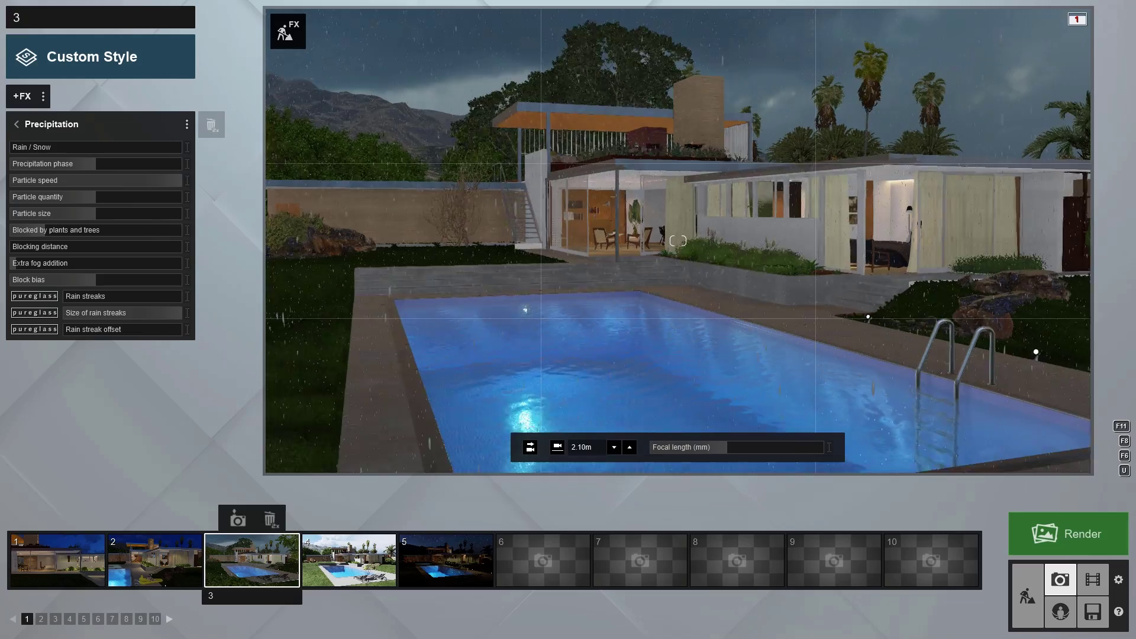
pyautogui.press('w')
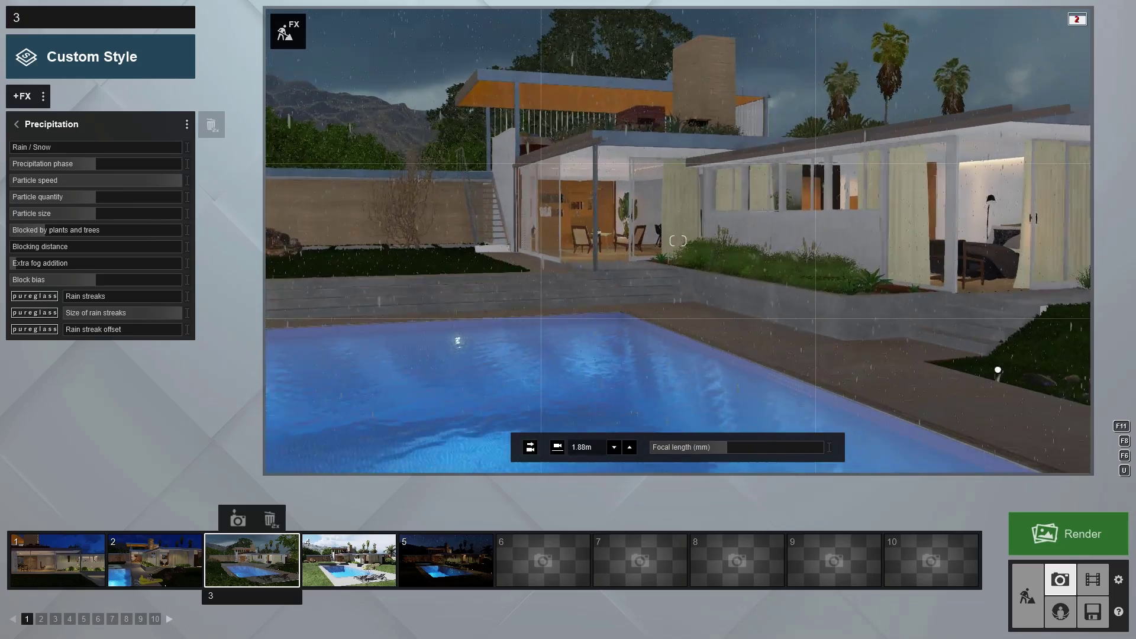
pyautogui.click(349, 560)
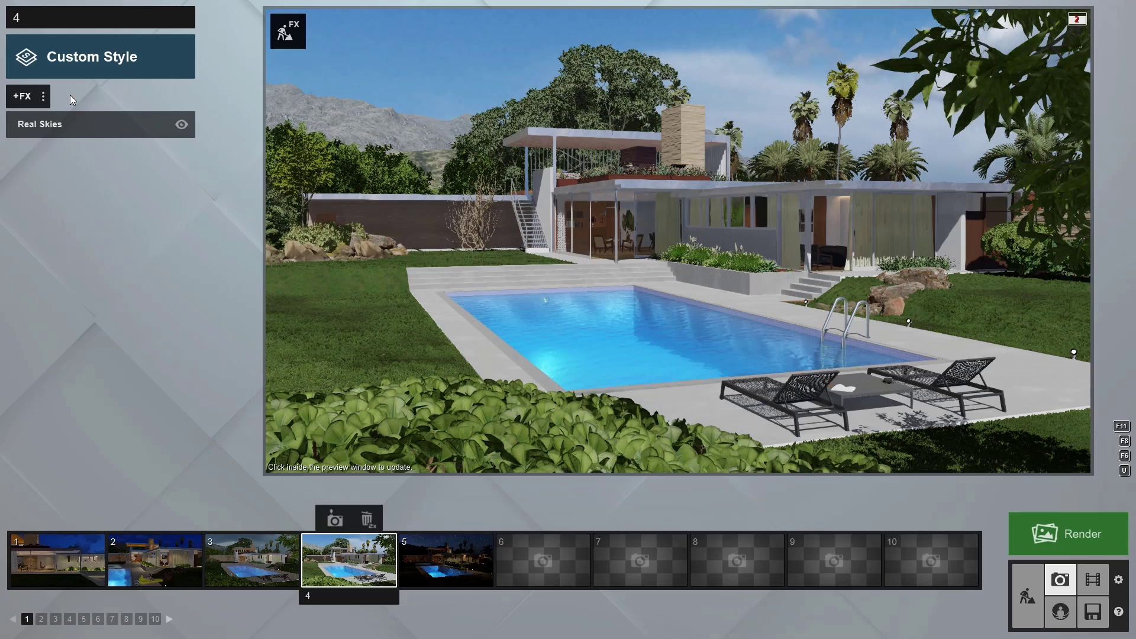
# - Add a Shadow effect to photo 4 with soft and fine-detail shadows turned on
pyautogui.click(37, 101)
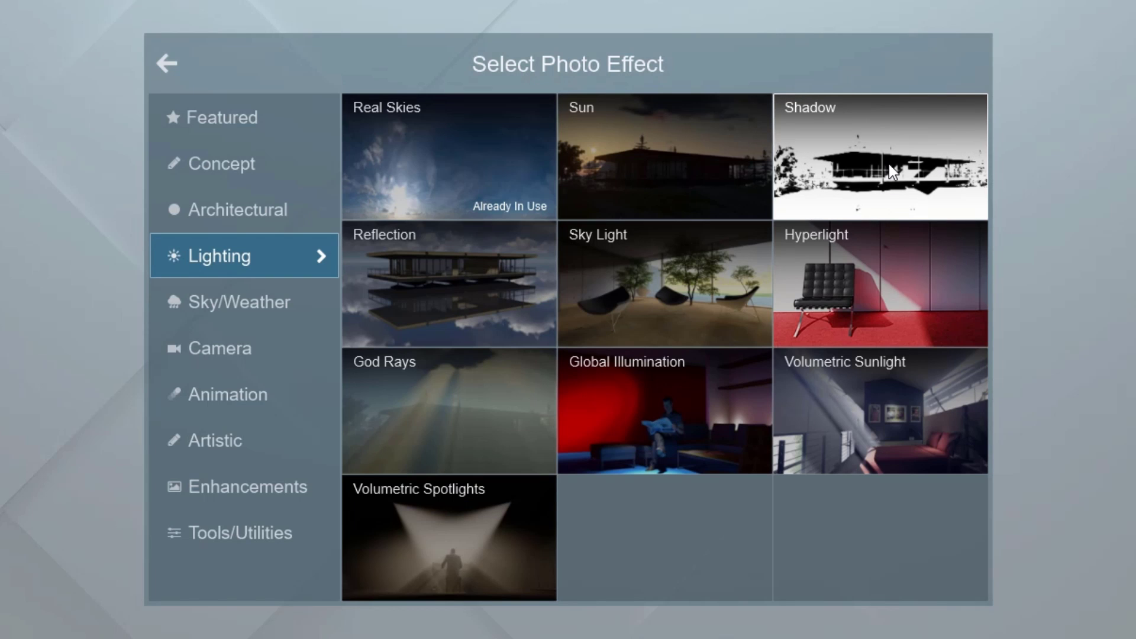
pyautogui.click(892, 171)
pyautogui.click(179, 289)
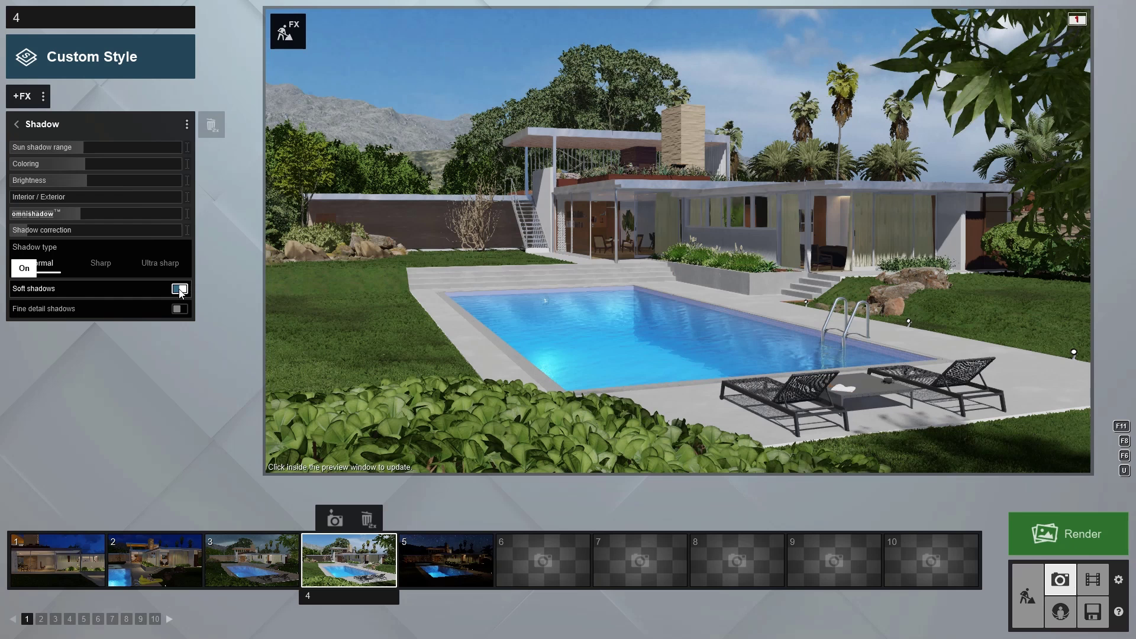
pyautogui.click(178, 309)
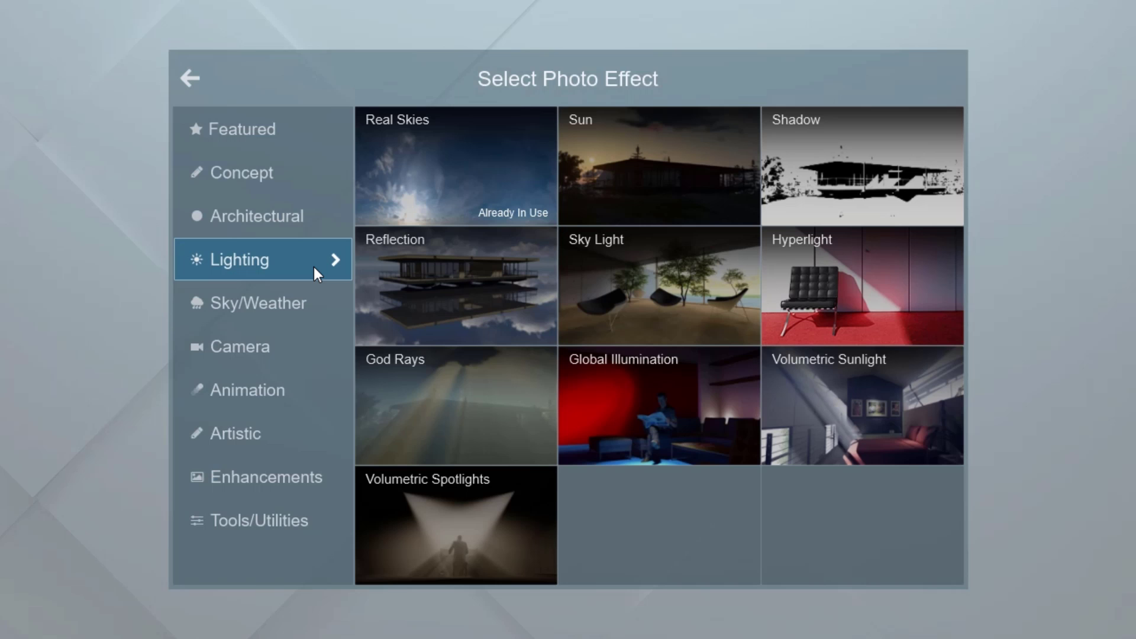
# - Add a Speedray-enabled Reflection effect to photo 5 and make the pool a reflection plane
pyautogui.click(439, 290)
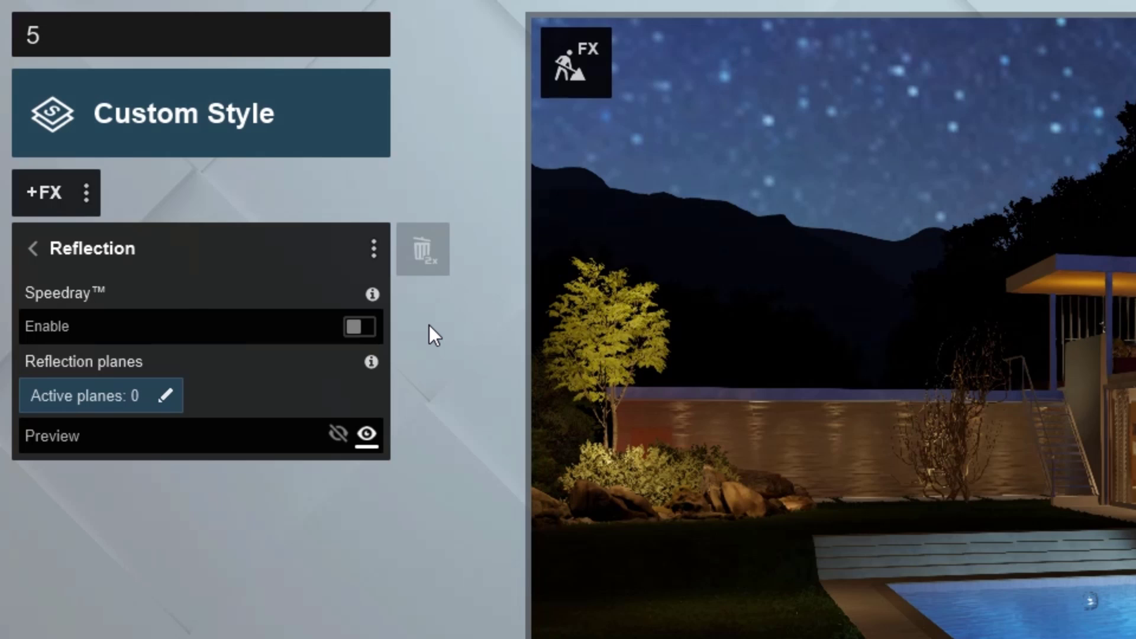
pyautogui.click(353, 329)
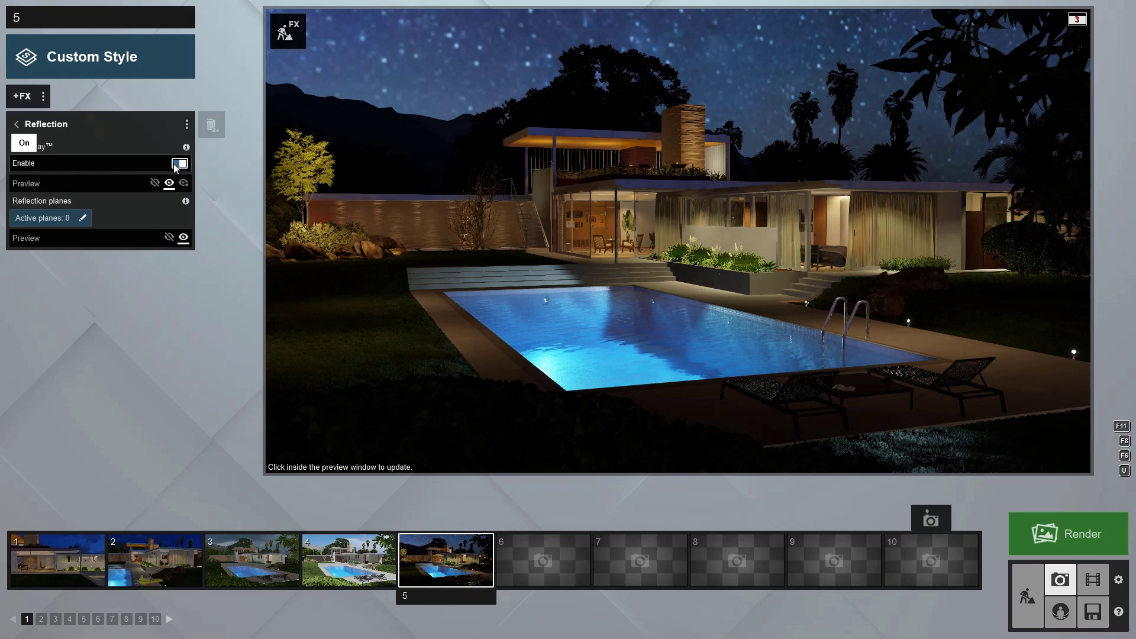
pyautogui.click(77, 220)
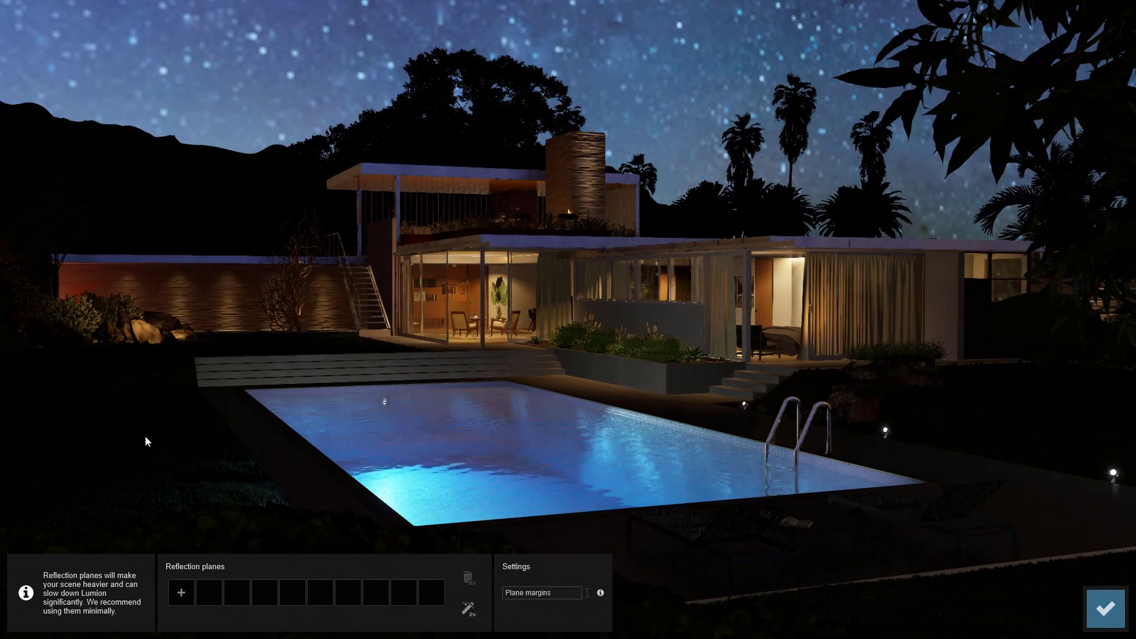
pyautogui.click(186, 599)
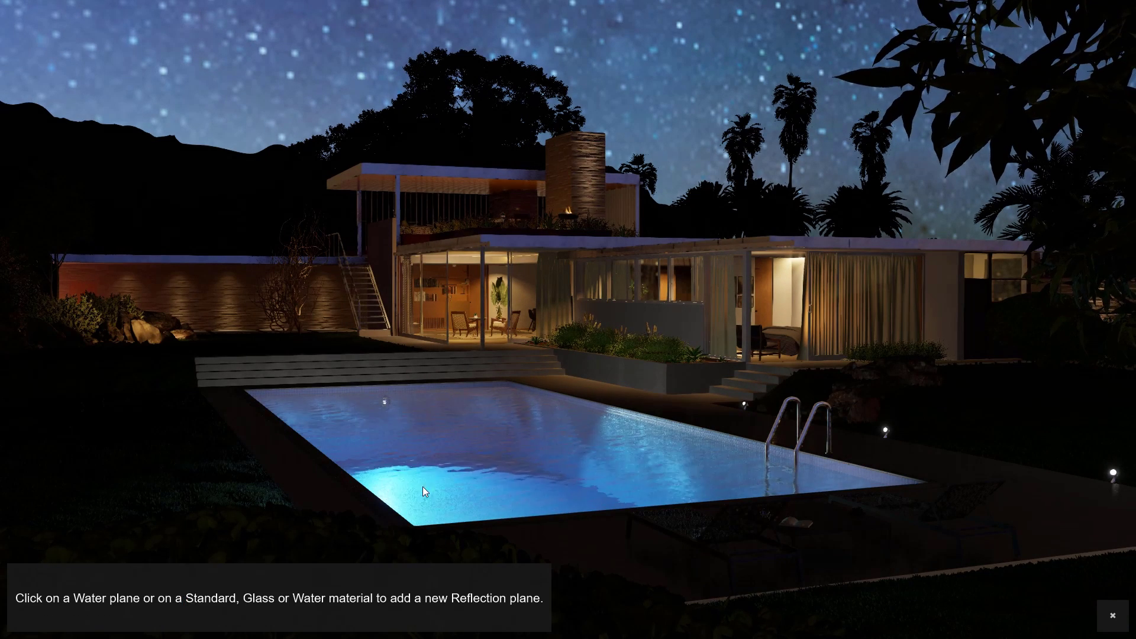
pyautogui.click(466, 456)
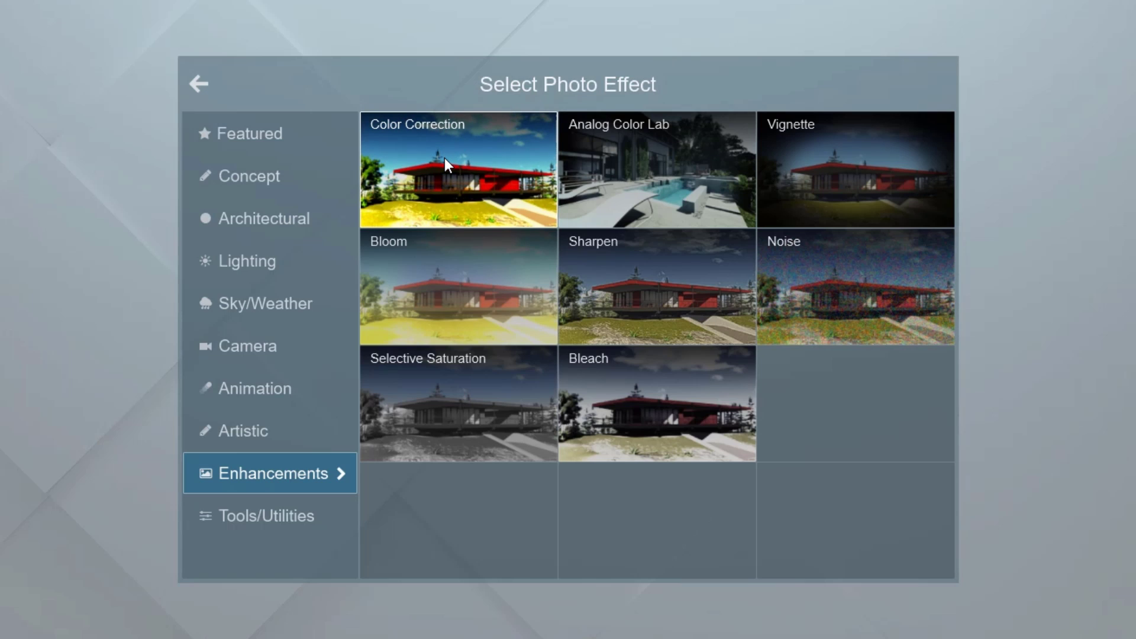
# - Add Color Correction to photo 4 and warm its Temperature from 0.0 to 0.3
pyautogui.click(445, 158)
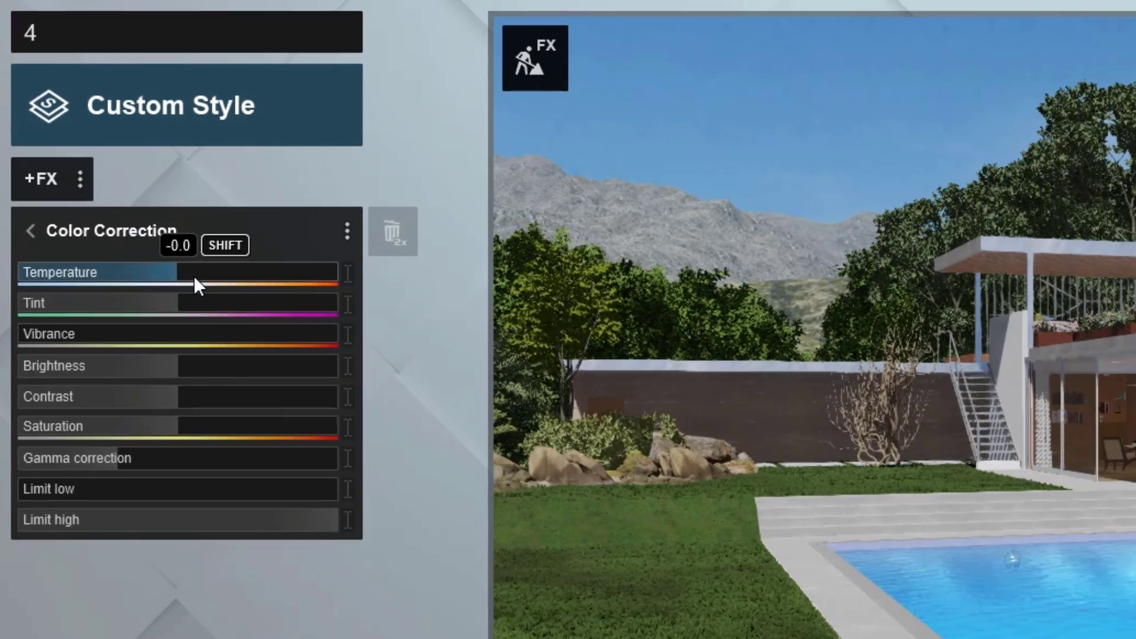
pyautogui.moveTo(193, 275); pyautogui.dragTo(232, 278)
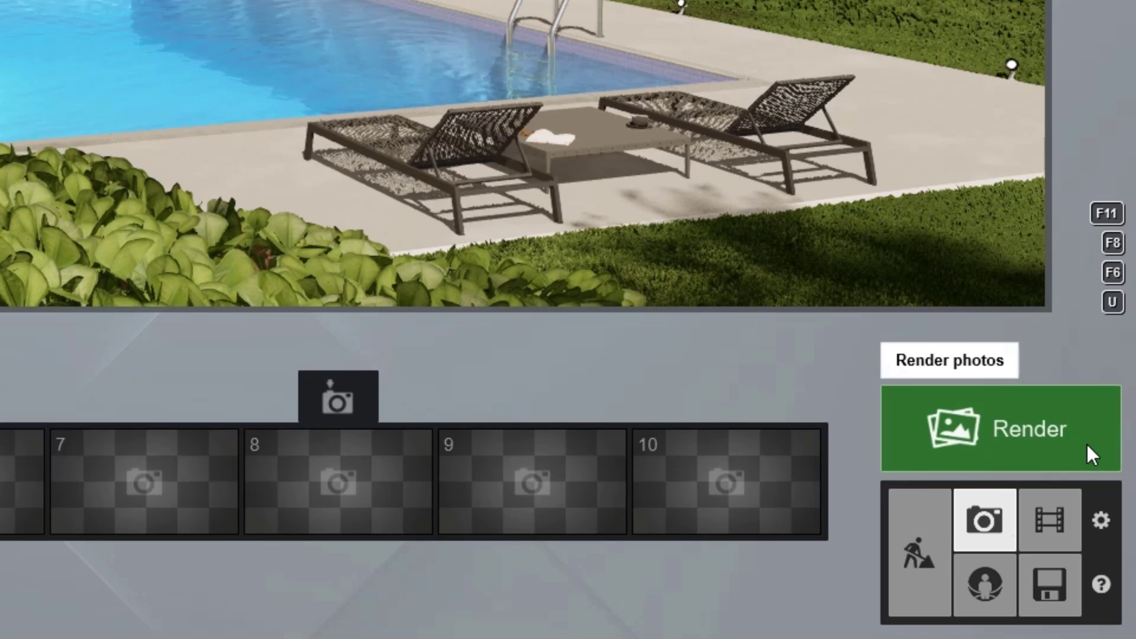
# - Open Render Photos on the Photo Set tab listing all five camera views
pyautogui.click(1086, 443)
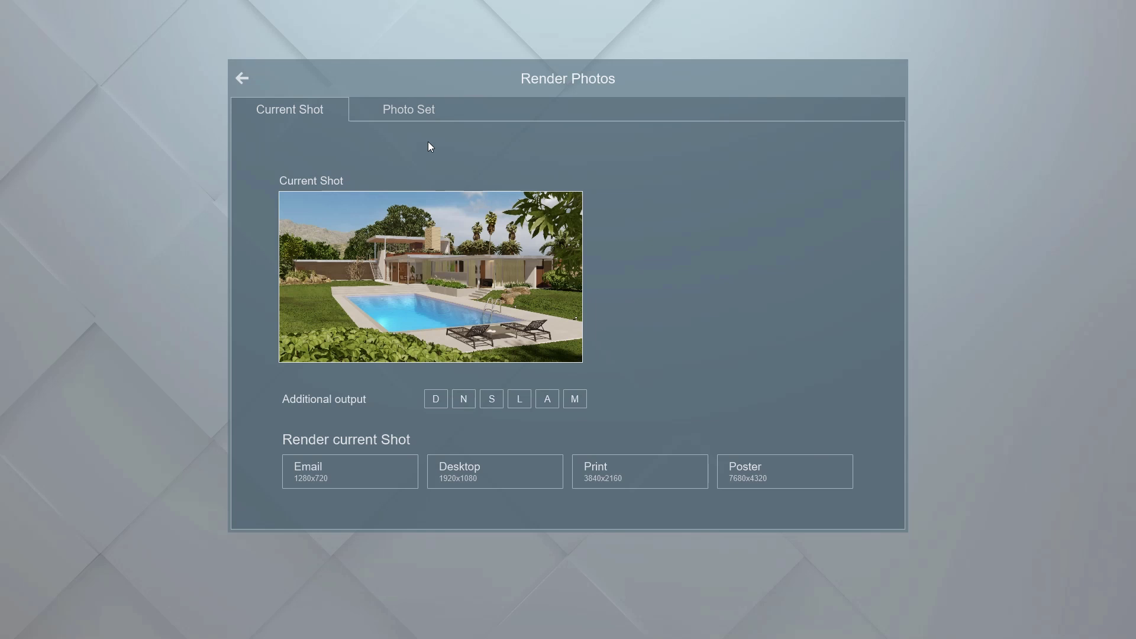
pyautogui.click(418, 108)
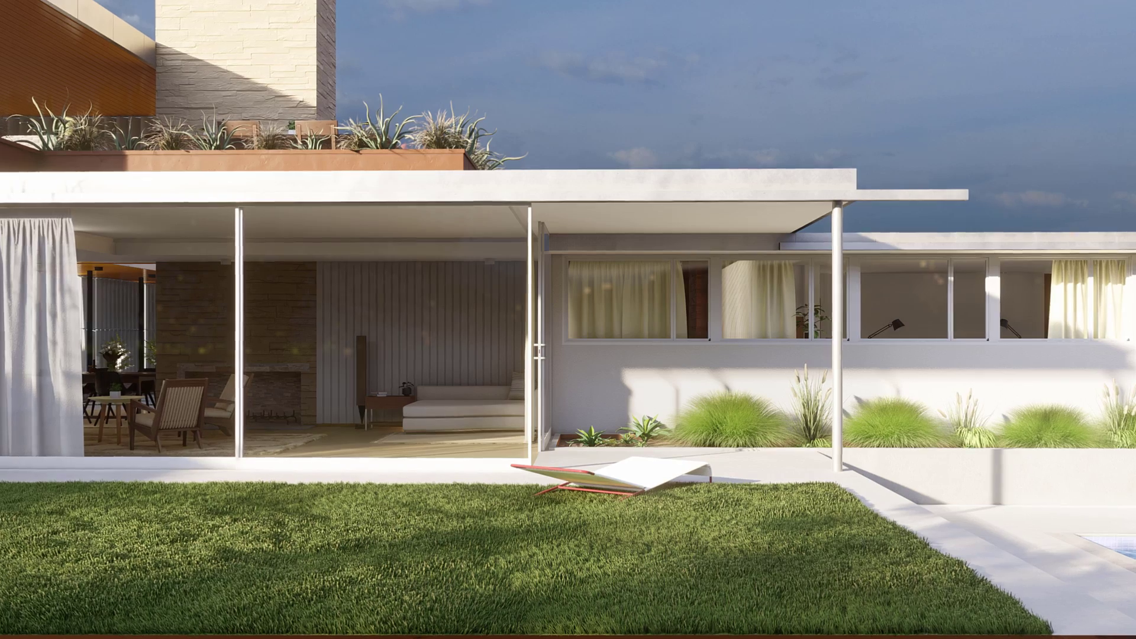